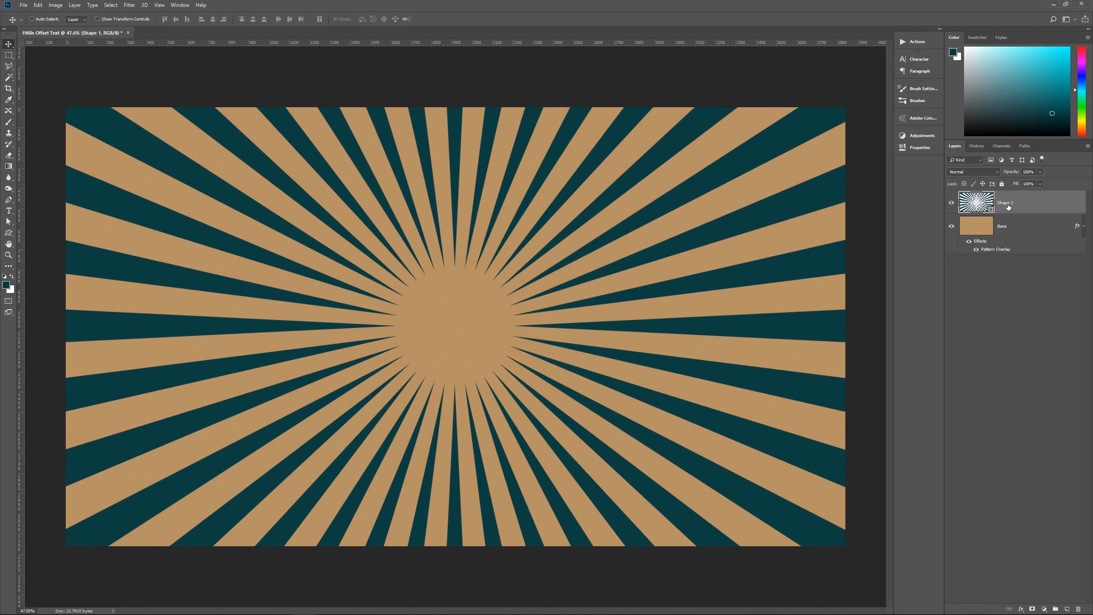
Rename the sunburst shape layer as Burst and set its opacity to 35%
{"action": "double_click", "coordinate": [1014, 205]}
{"action": "type", "text": "Burst"}
{"action": "key", "text": "Return"}
{"action": "left_click", "coordinate": [1030, 172]}
{"action": "type", "text": "35"}
{"action": "key", "text": "Return"}
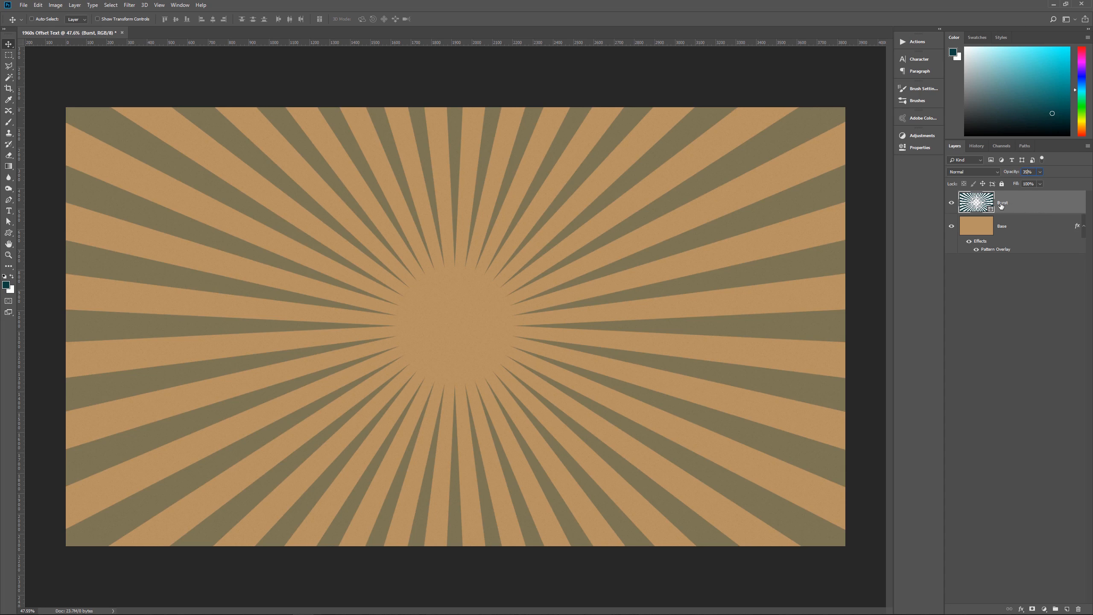
Add a reversed black-to-white radial Gradient Overlay to Burst in Color Dodge mode at 60% opacity, and collapse the layers' effect lists
{"action": "left_click", "coordinate": [1022, 610]}
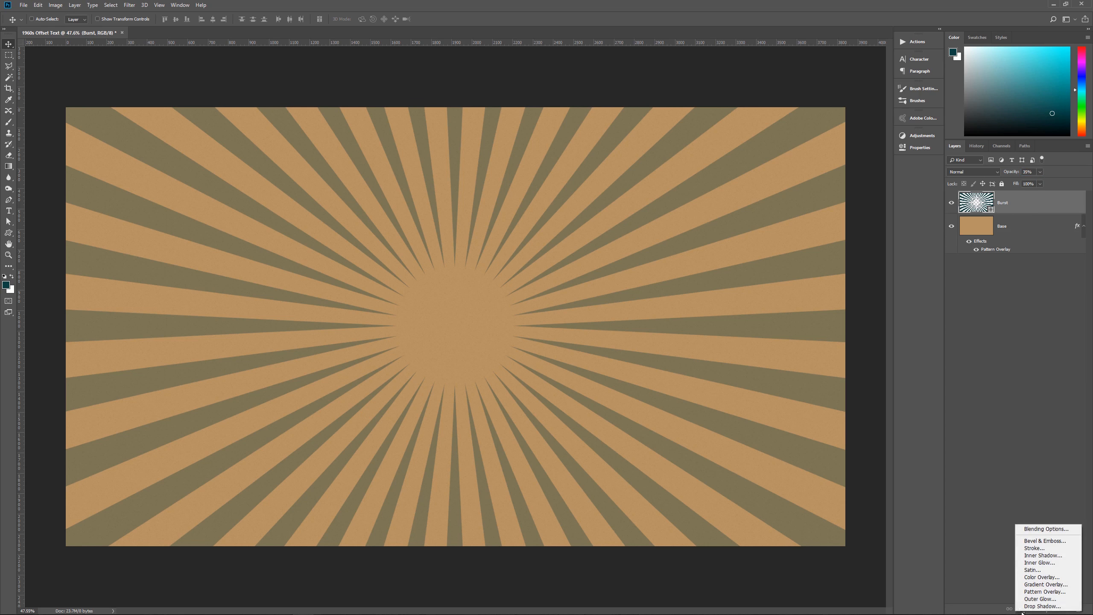
{"action": "left_click", "coordinate": [1041, 584]}
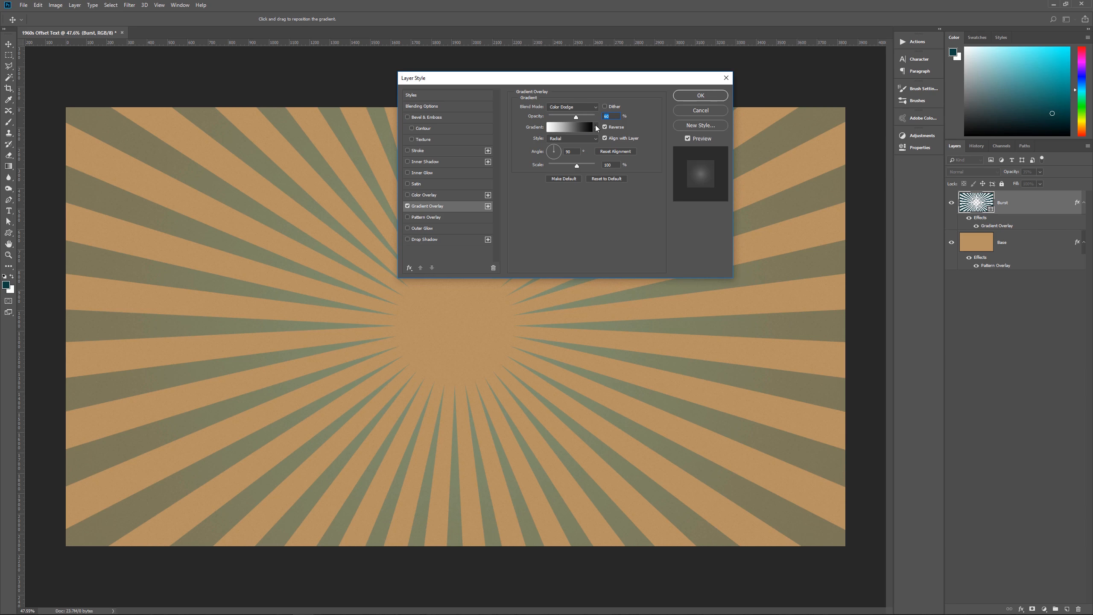
{"action": "left_click", "coordinate": [595, 126]}
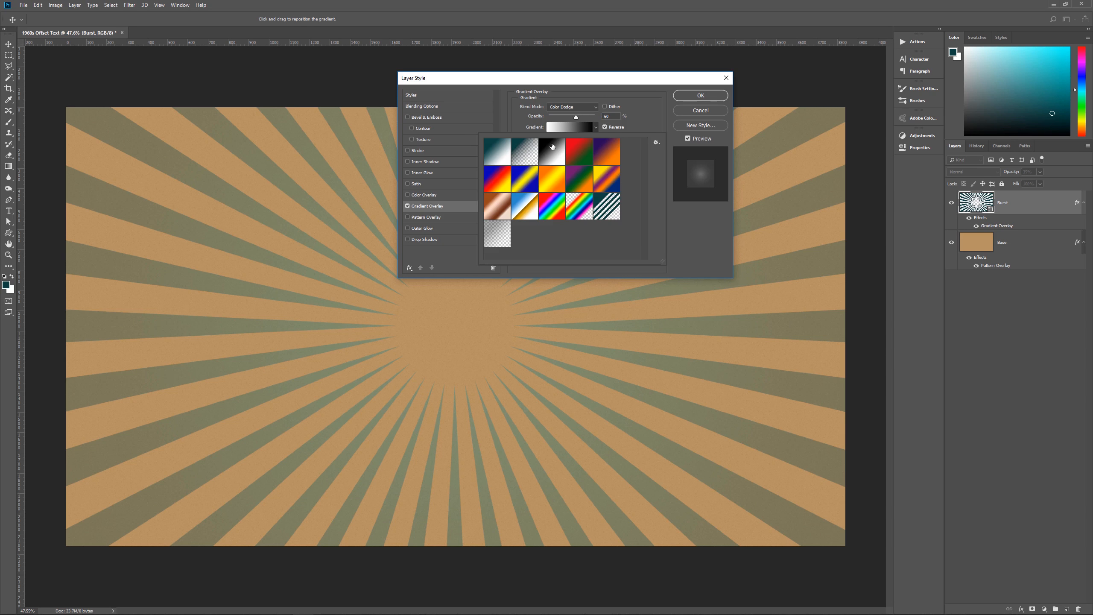
{"action": "left_click", "coordinate": [648, 121]}
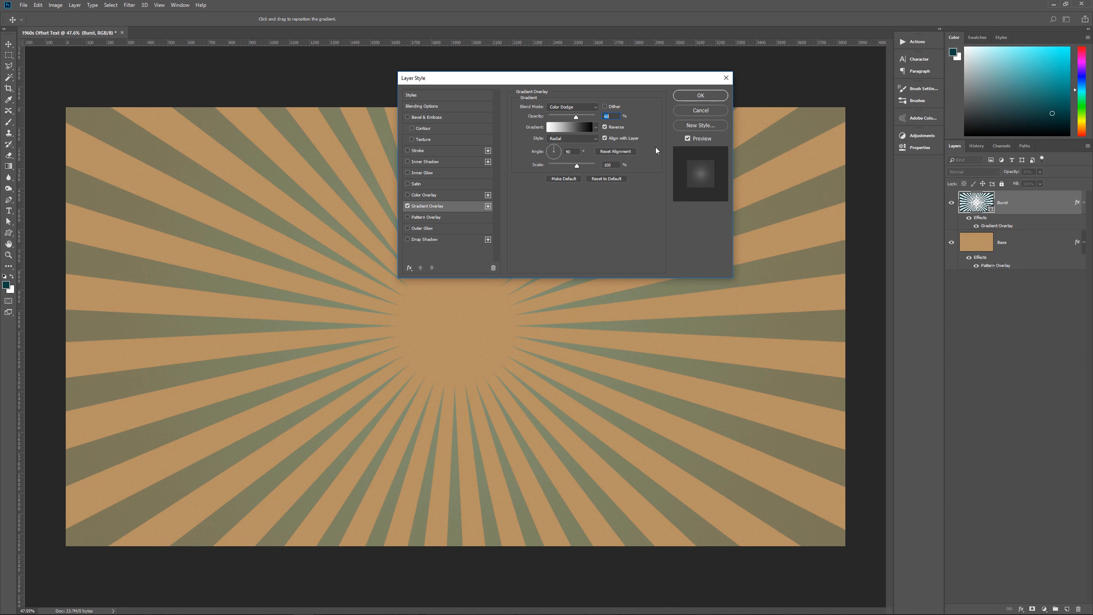
{"action": "left_click", "coordinate": [694, 98]}
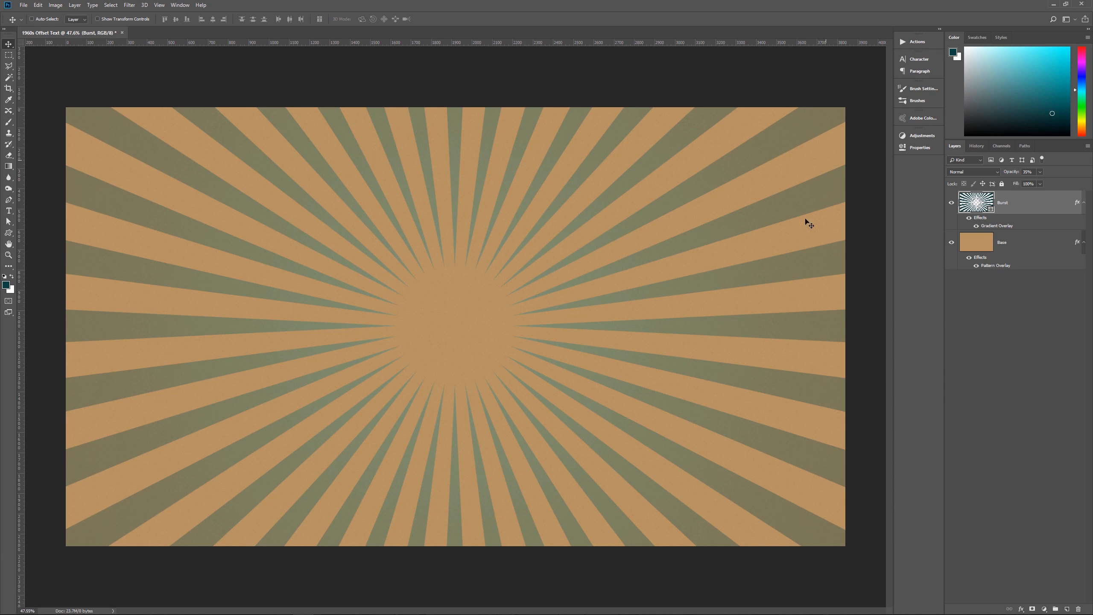
{"action": "left_click", "coordinate": [1084, 202]}
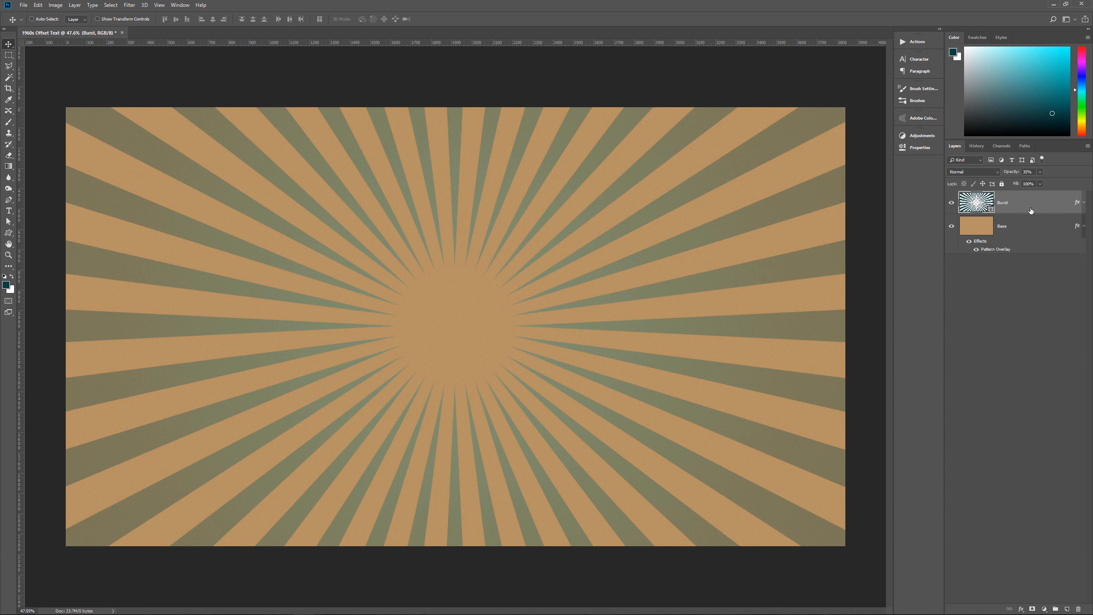
{"action": "left_click", "coordinate": [1084, 226]}
Place the Dust texture image above Burst, rotated 90° and scaled to about 23% so it covers the whole canvas
{"action": "left_click_drag", "start_coordinate": [0, 302], "coordinate": [580, 323]}
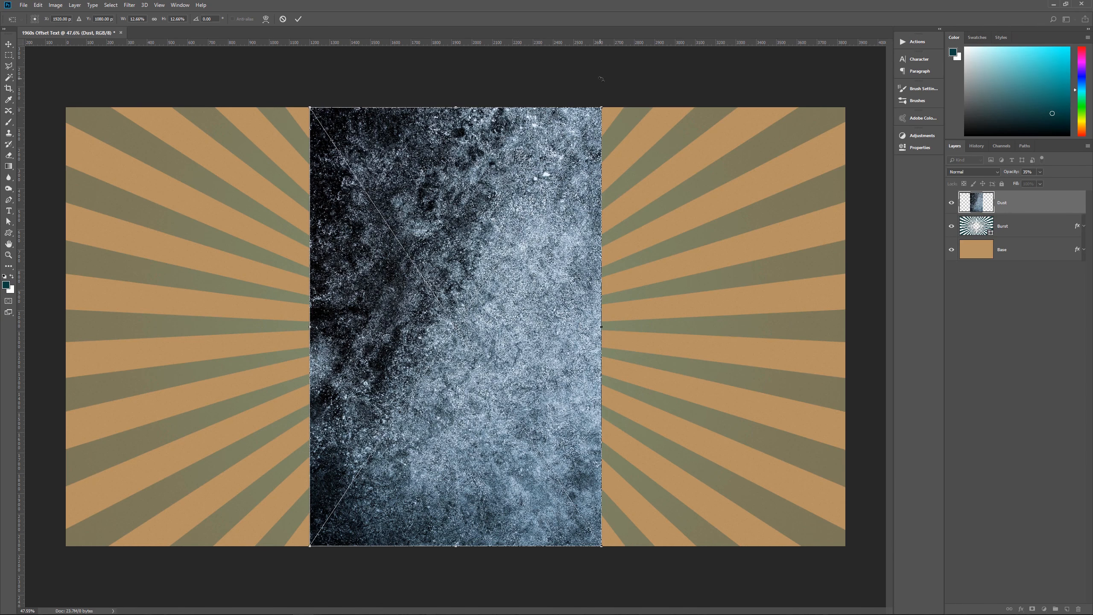
{"action": "left_click_drag", "start_coordinate": [601, 79], "coordinate": [791, 495]}
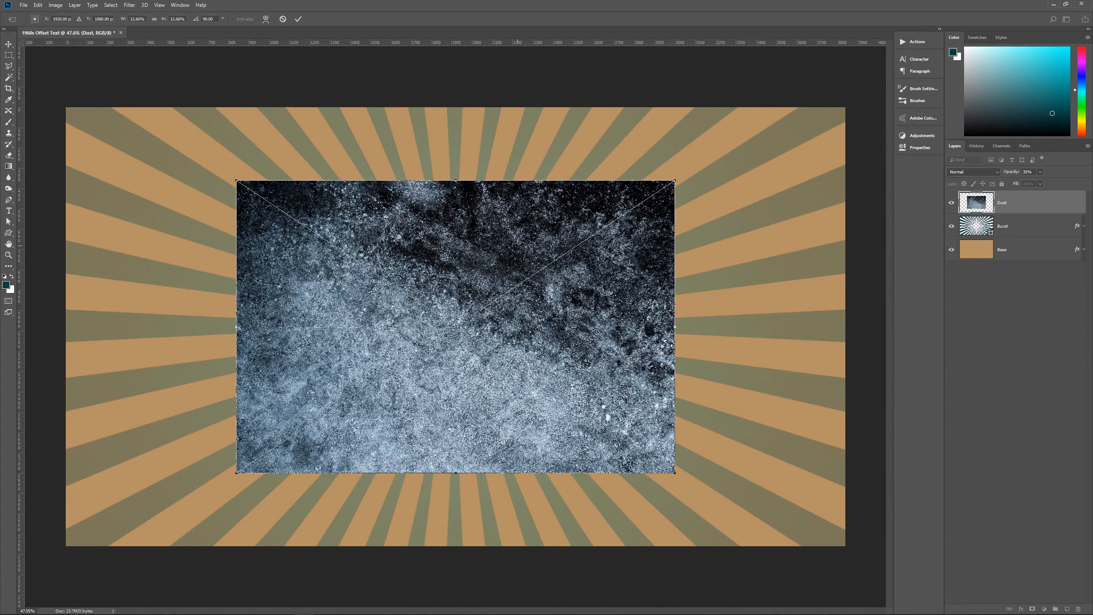
{"action": "left_click_drag", "start_coordinate": [685, 196], "coordinate": [874, 92]}
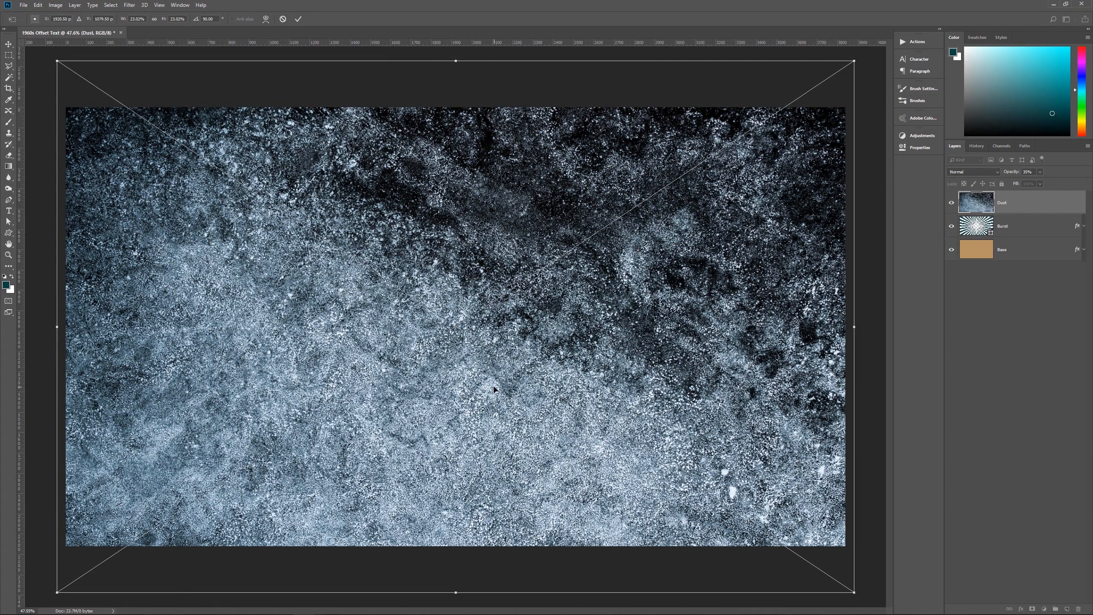
{"action": "key", "text": "Return"}
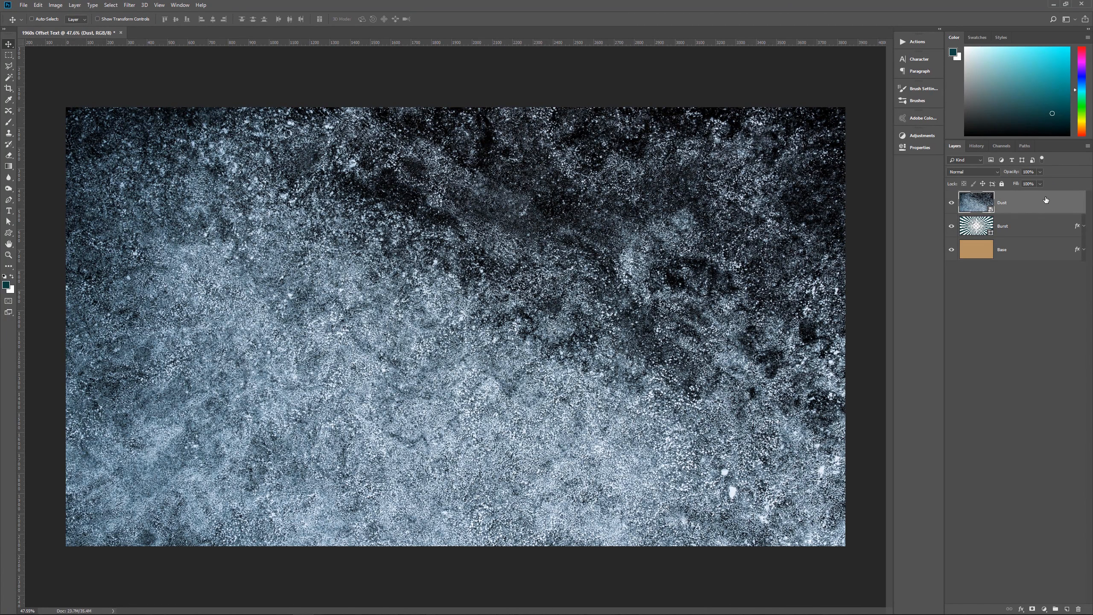
Desaturate the Dust layer completely with Hue/Saturation at -100 saturation, and collapse its smart filter list
{"action": "key", "text": "ctrl+u"}
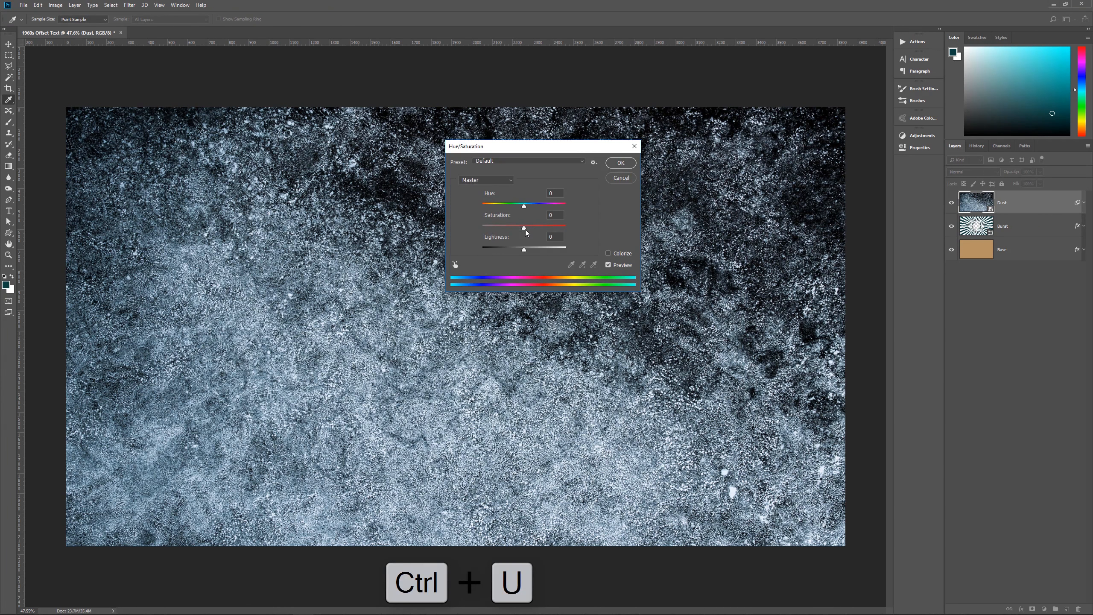
{"action": "left_click_drag", "start_coordinate": [524, 228], "coordinate": [449, 224]}
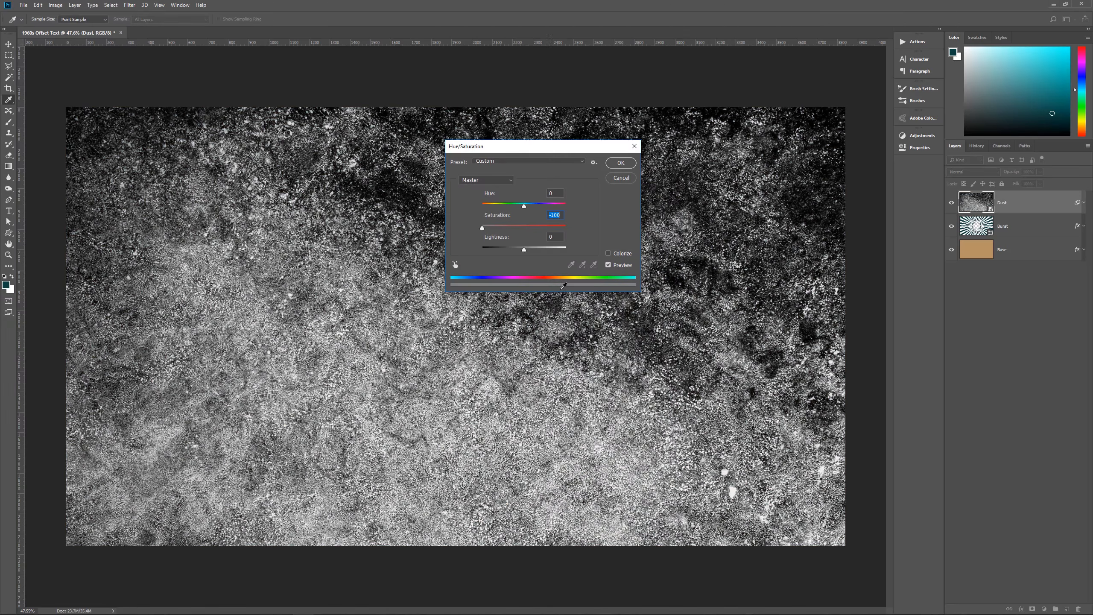
{"action": "left_click", "coordinate": [621, 163]}
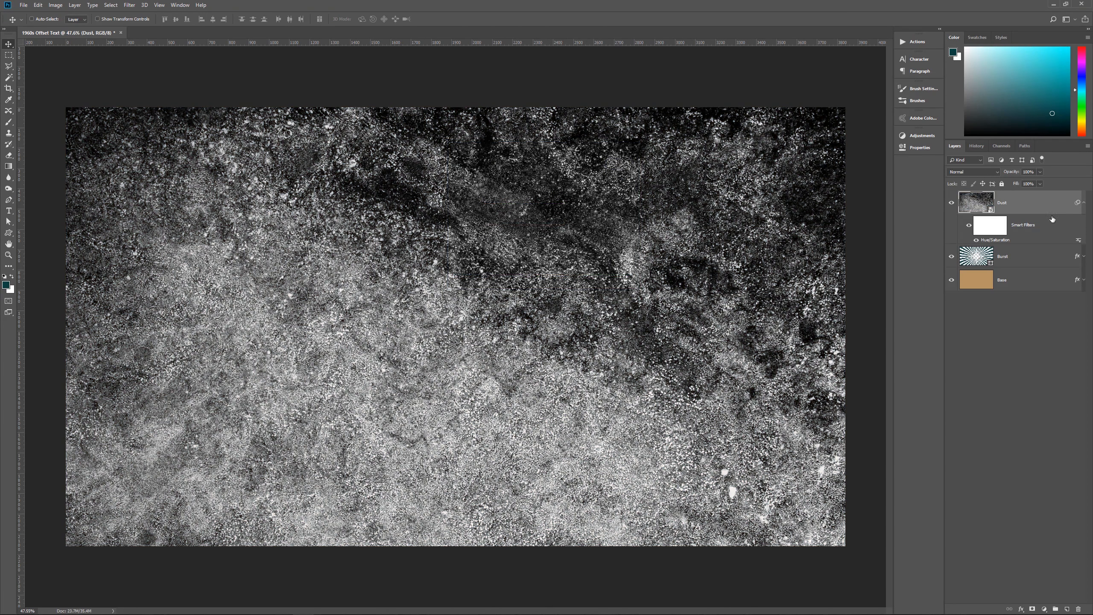
{"action": "left_click", "coordinate": [1083, 202]}
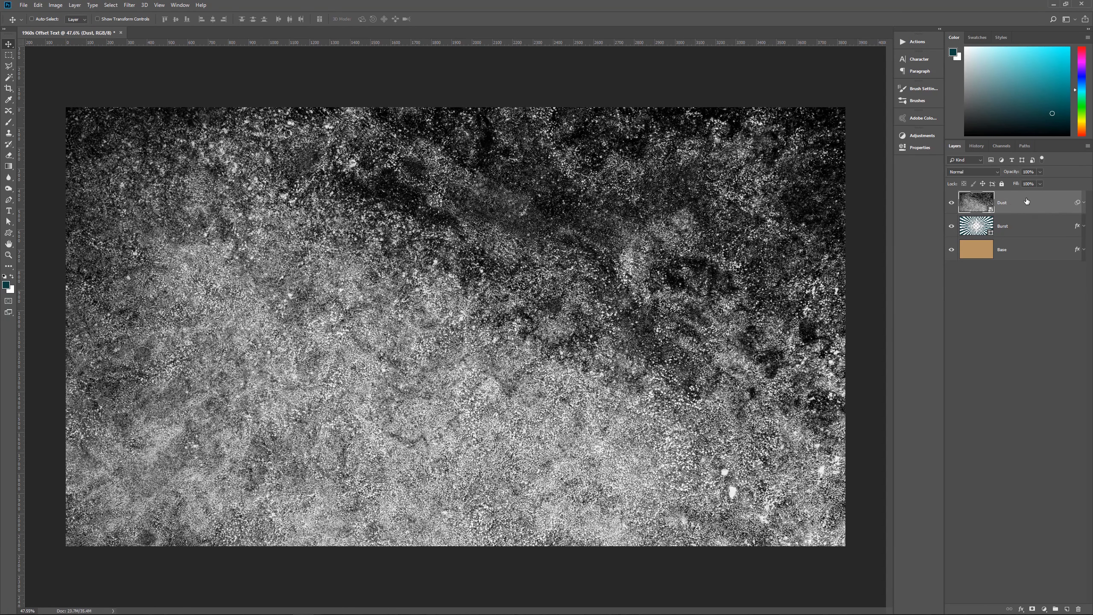
Set the Dust layer to 20% opacity with the Lighten blend mode
{"action": "key", "text": "2"}
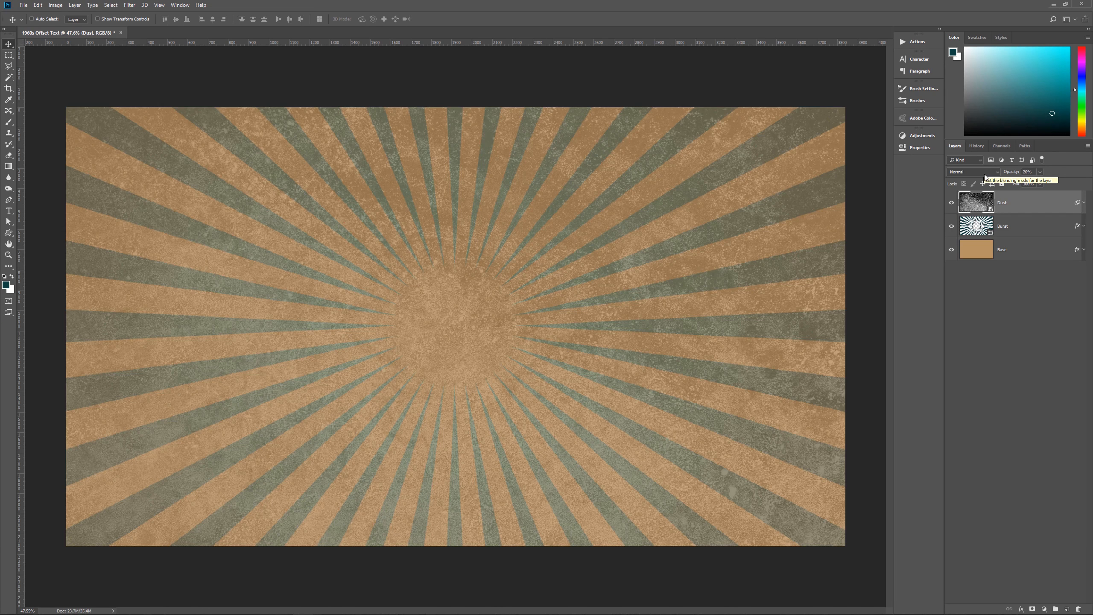
{"action": "left_click", "coordinate": [971, 172]}
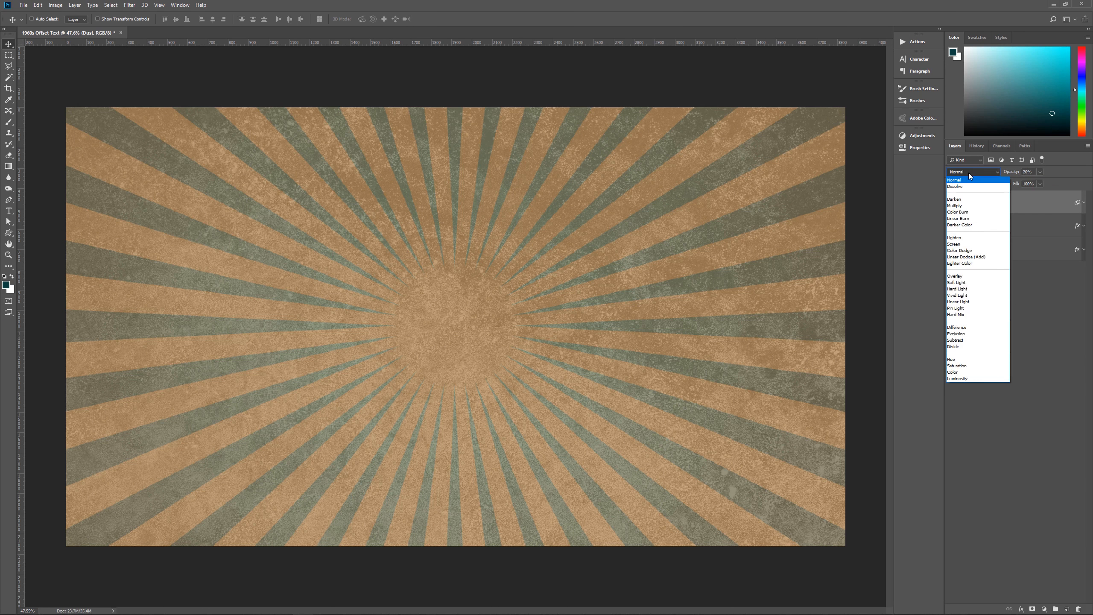
{"action": "left_click", "coordinate": [961, 239]}
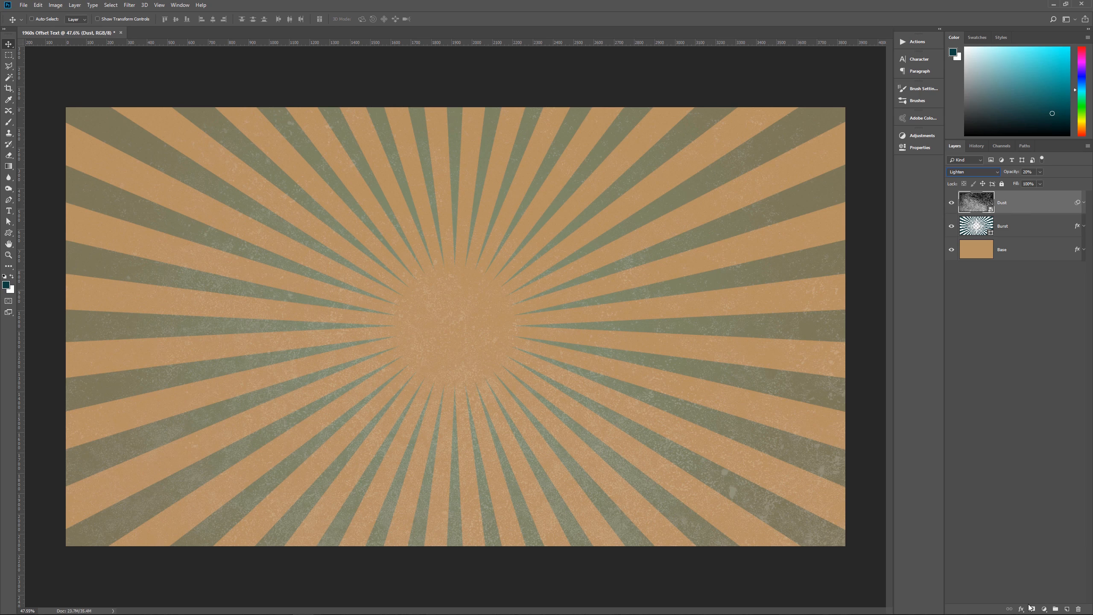
Add a Curves adjustment layer above Dust and pull its white point far down to darken the whole image
{"action": "left_click", "coordinate": [1045, 609]}
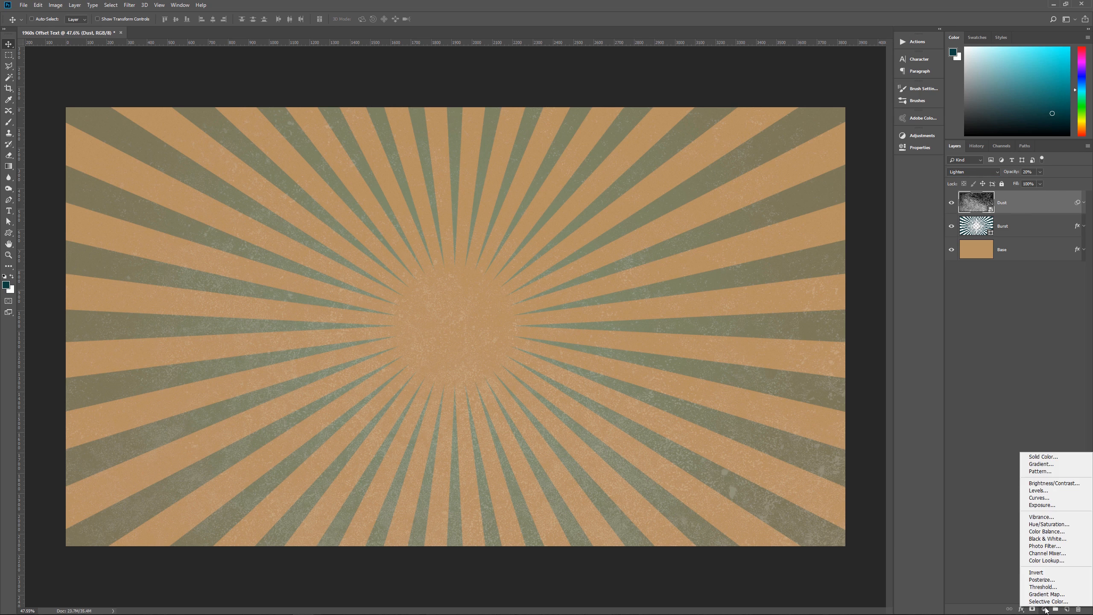
{"action": "left_click", "coordinate": [1037, 497]}
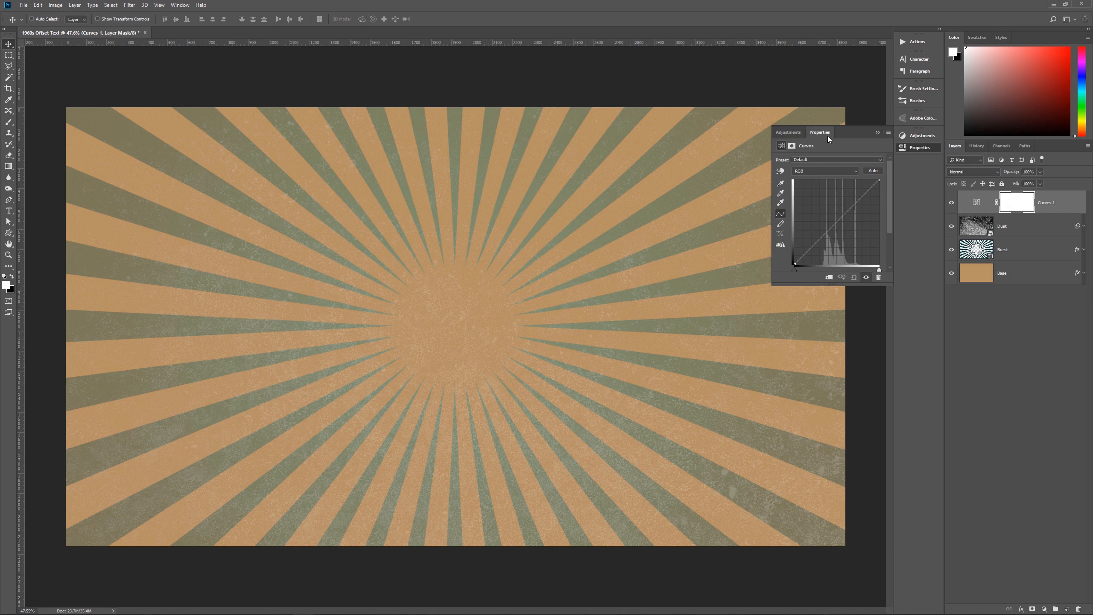
{"action": "left_click", "coordinate": [181, 5]}
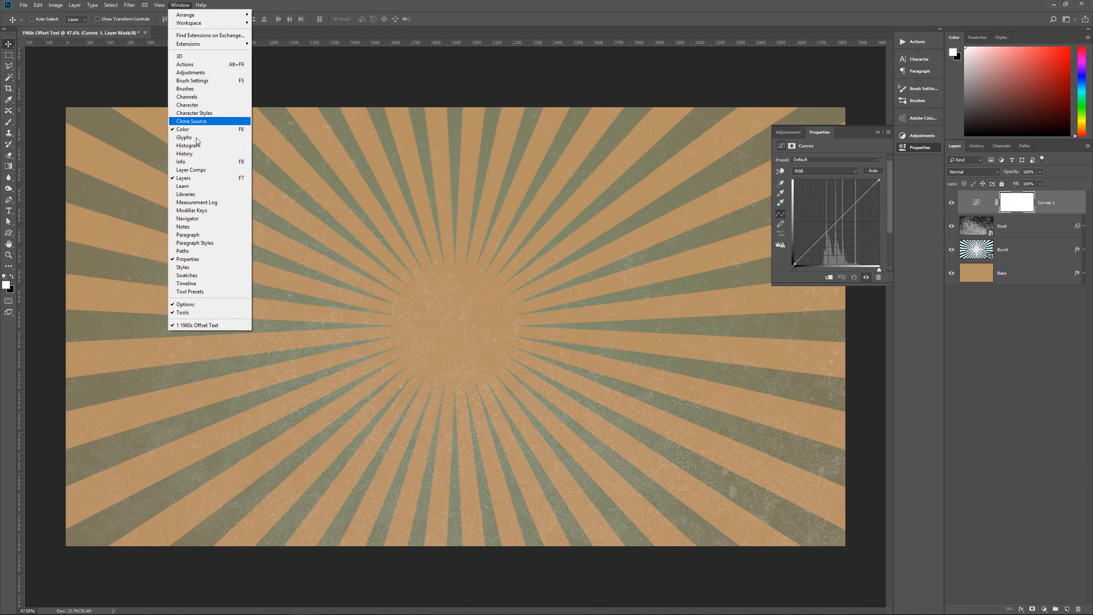
{"action": "left_click", "coordinate": [931, 258]}
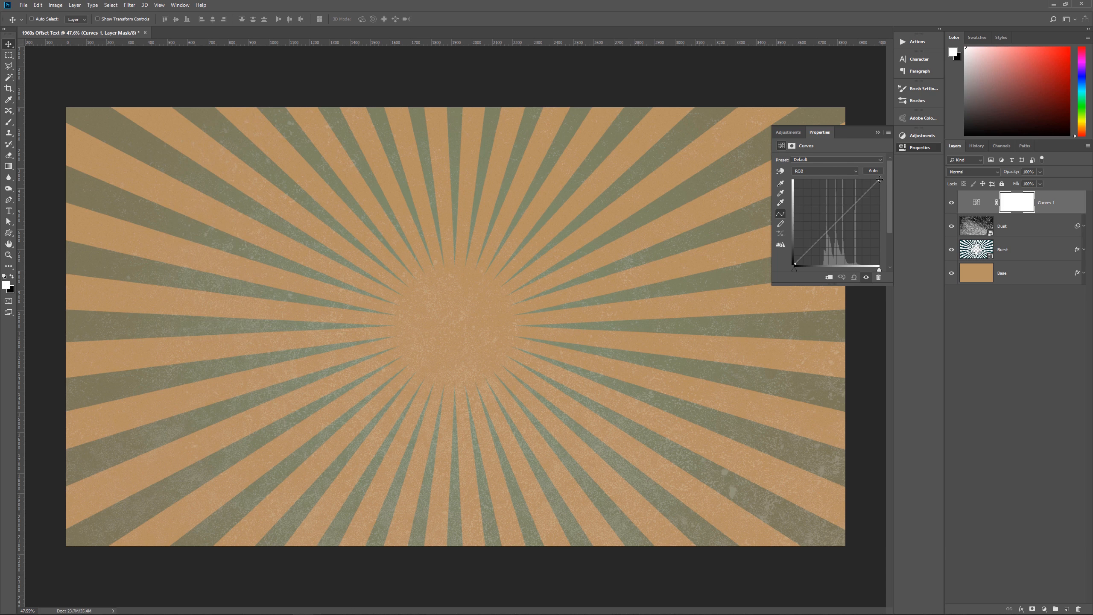
{"action": "left_click_drag", "start_coordinate": [879, 179], "coordinate": [878, 246]}
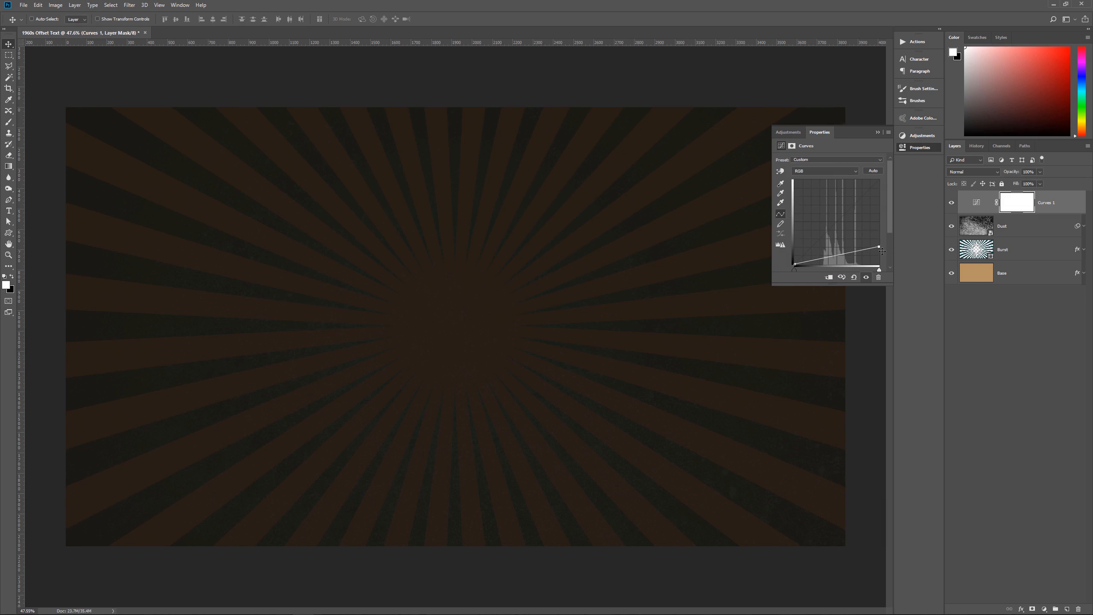
Feather the Curves layer's mask heavily to give it a soft edge
{"action": "left_click", "coordinate": [793, 145]}
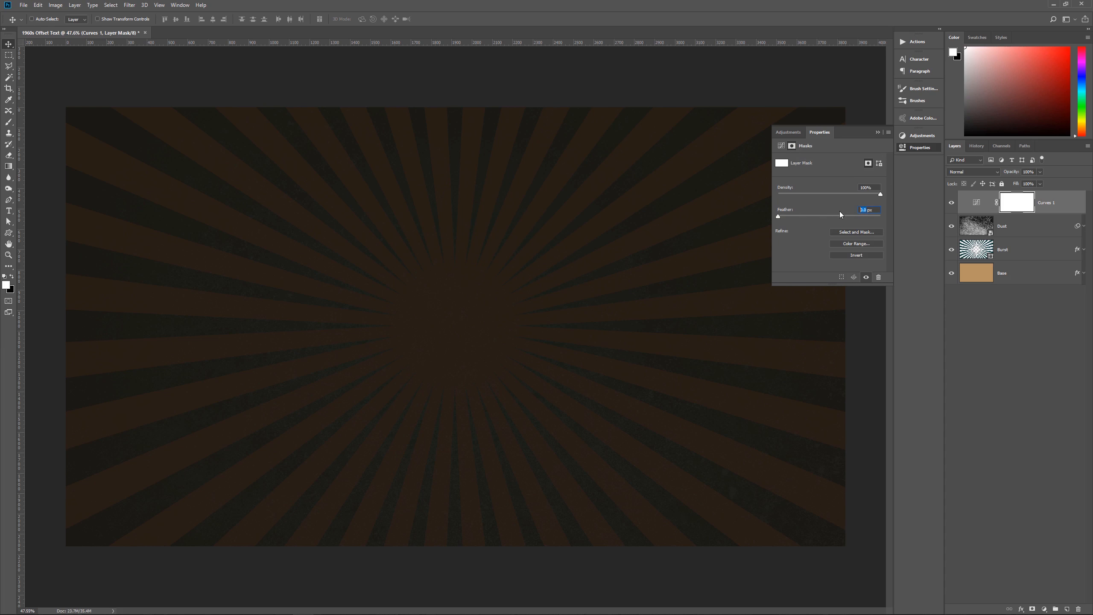
{"action": "left_click_drag", "start_coordinate": [840, 213], "coordinate": [857, 215]}
{"action": "left_click", "coordinate": [878, 132]}
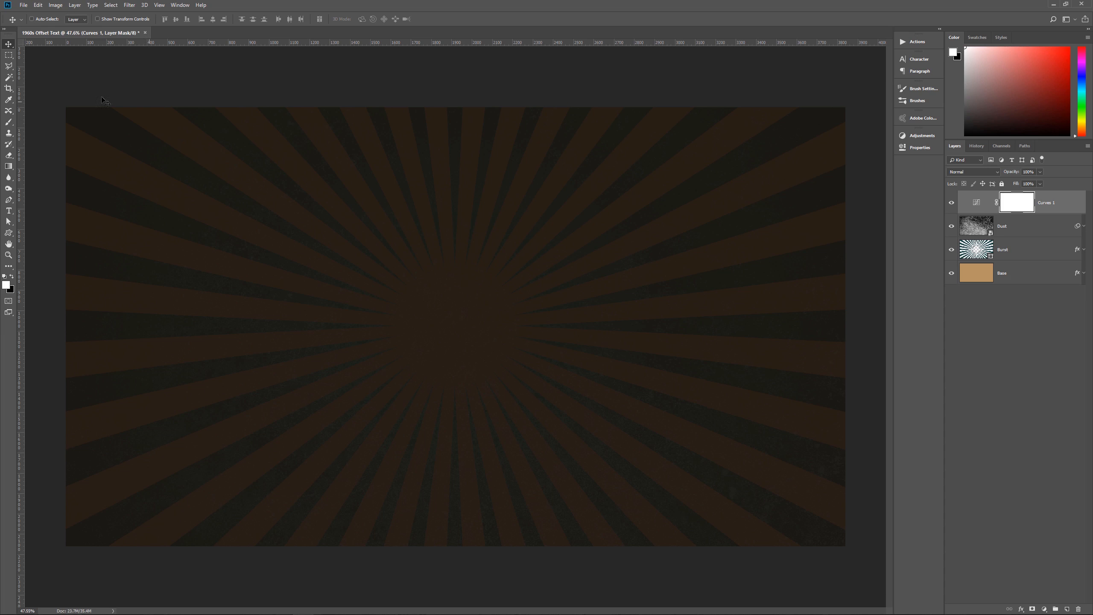
Fill a wide ellipse centred on the canvas with black in the Curves mask, and set the Curves layer's opacity to 40%
{"action": "left_click", "coordinate": [9, 59]}
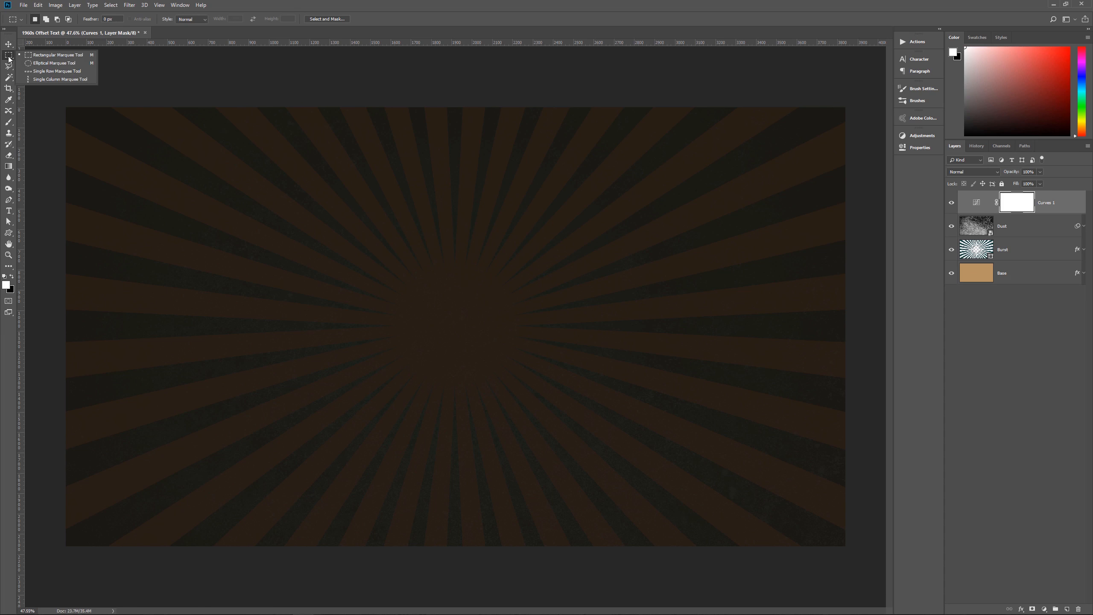
{"action": "left_click", "coordinate": [65, 64]}
{"action": "left_click_drag", "start_coordinate": [118, 179], "coordinate": [809, 433]}
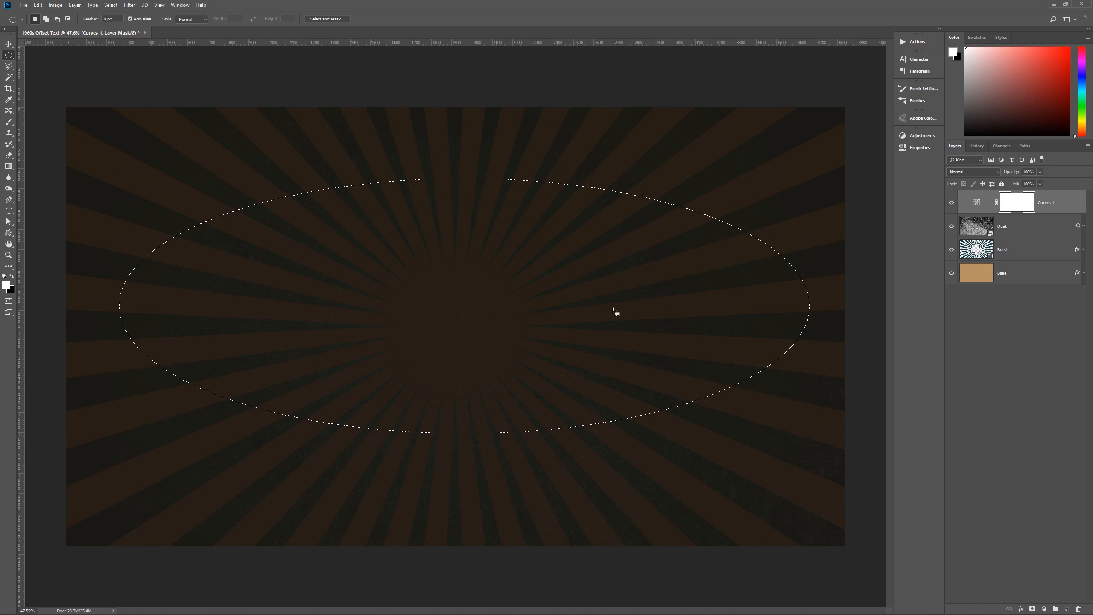
{"action": "left_click_drag", "start_coordinate": [563, 265], "coordinate": [554, 285]}
{"action": "key", "text": "ctrl+BackSpace"}
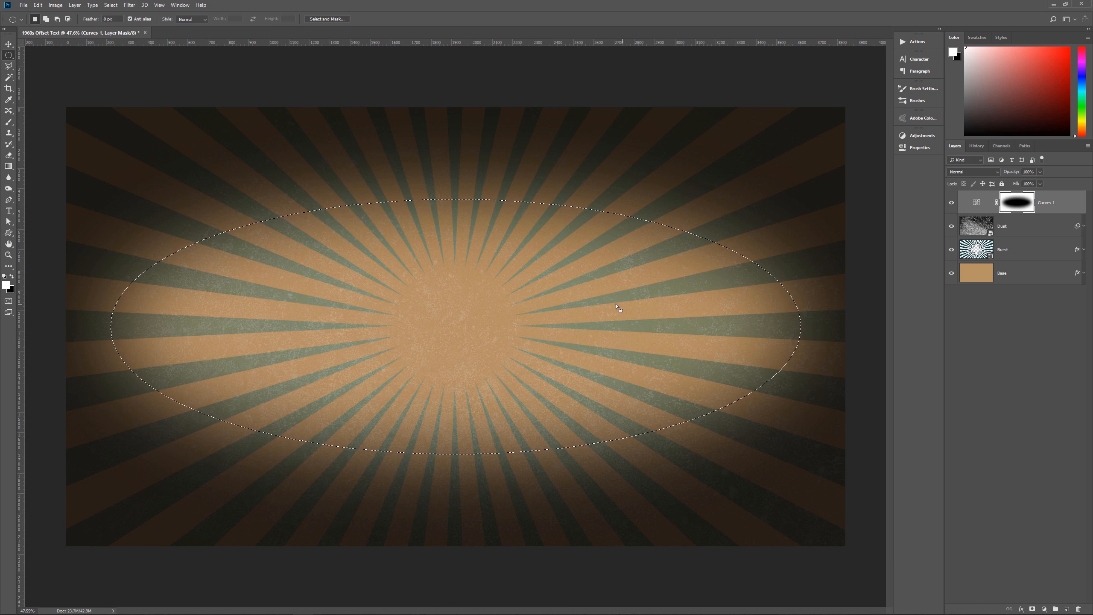
{"action": "key", "text": "ctrl+d"}
{"action": "key", "text": "4"}
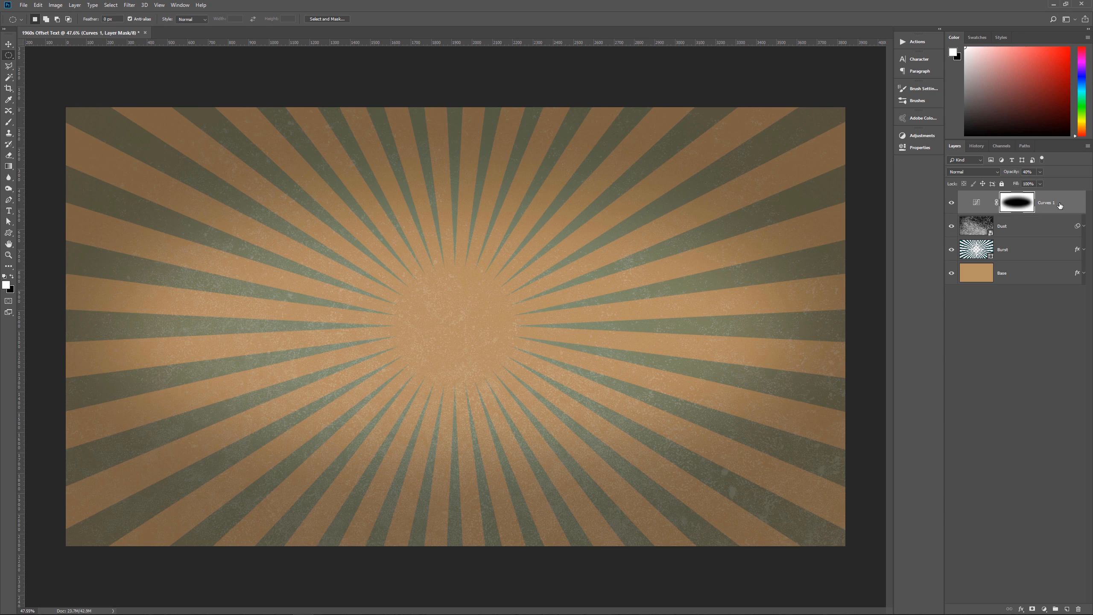
{"action": "key", "text": "ctrl+2"}
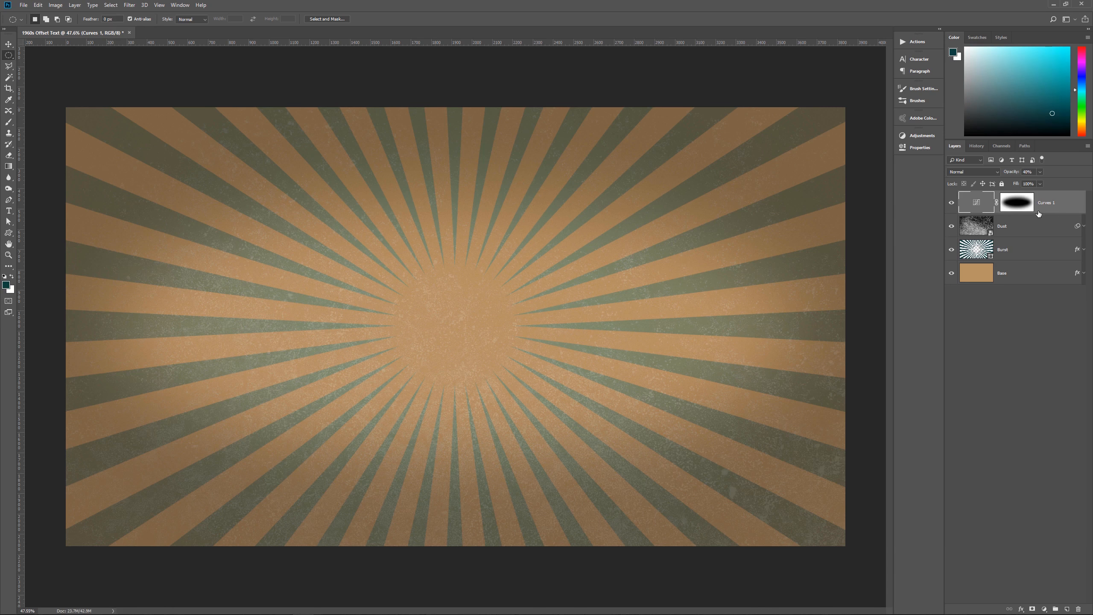
Group the Curves, Dust, Burst and Base layers and name the group Background
{"action": "left_click", "coordinate": [1027, 276], "text": "shift"}
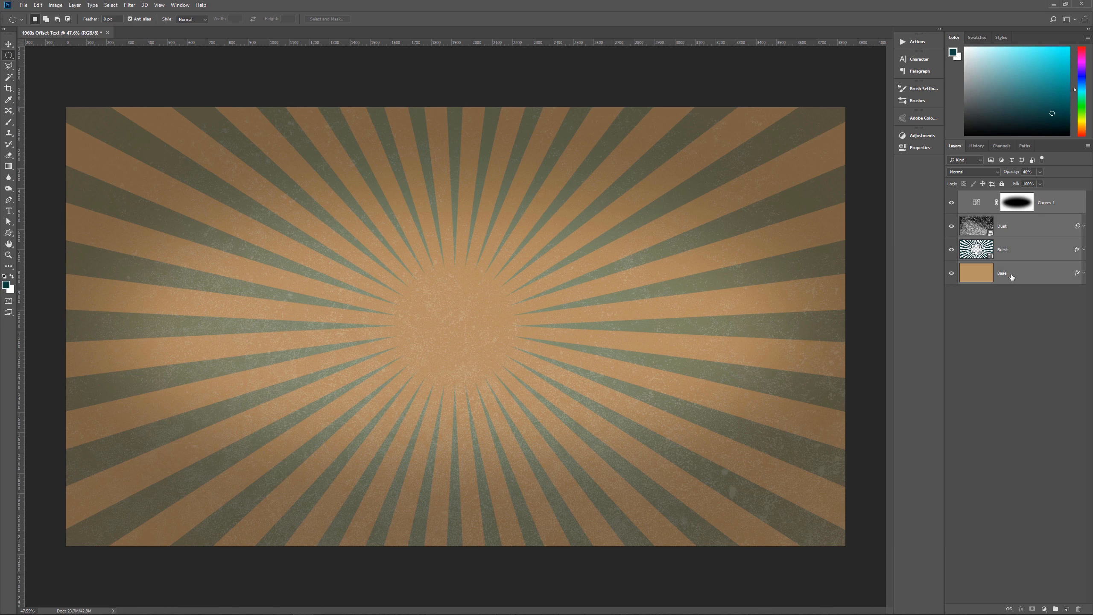
{"action": "key", "text": "ctrl+g"}
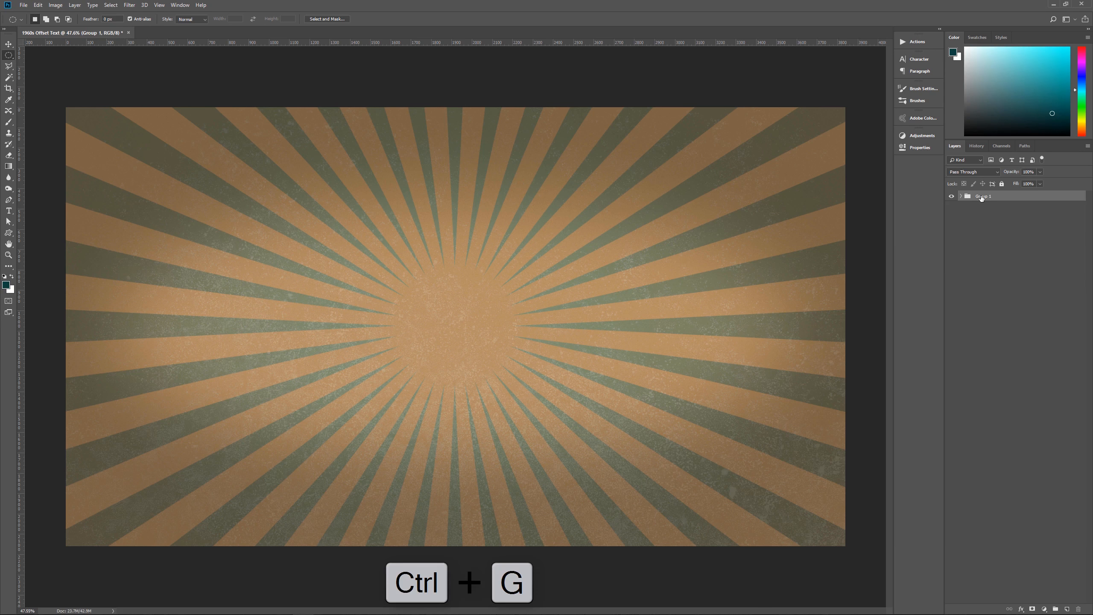
{"action": "type", "text": "Background"}
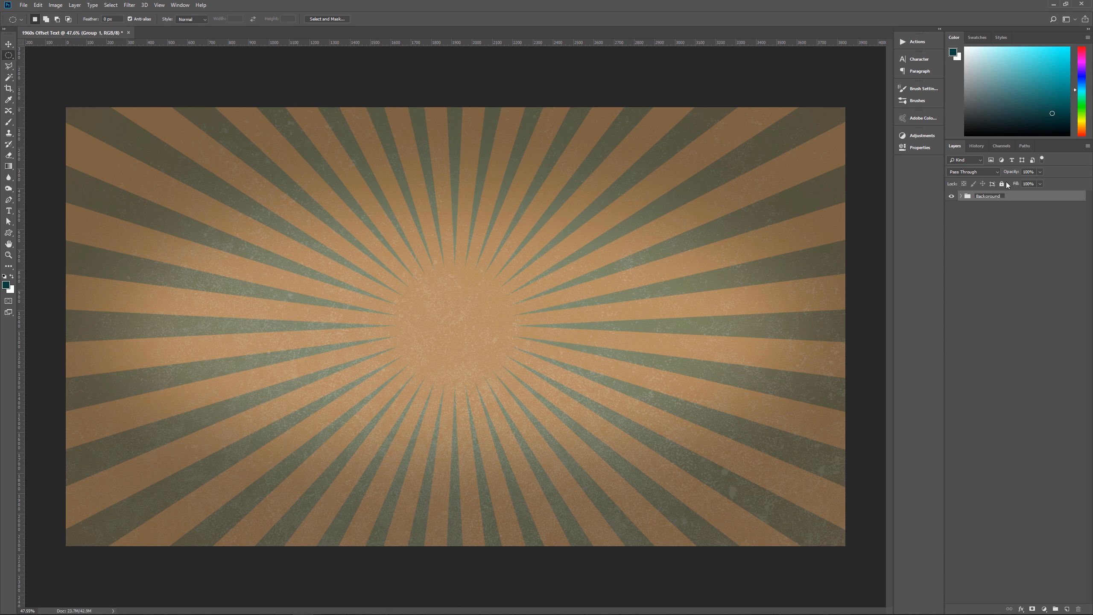
{"action": "left_click", "coordinate": [1019, 196]}
Set the Type tool's character settings to a 205 pt font size and white text colour
{"action": "key", "text": "t"}
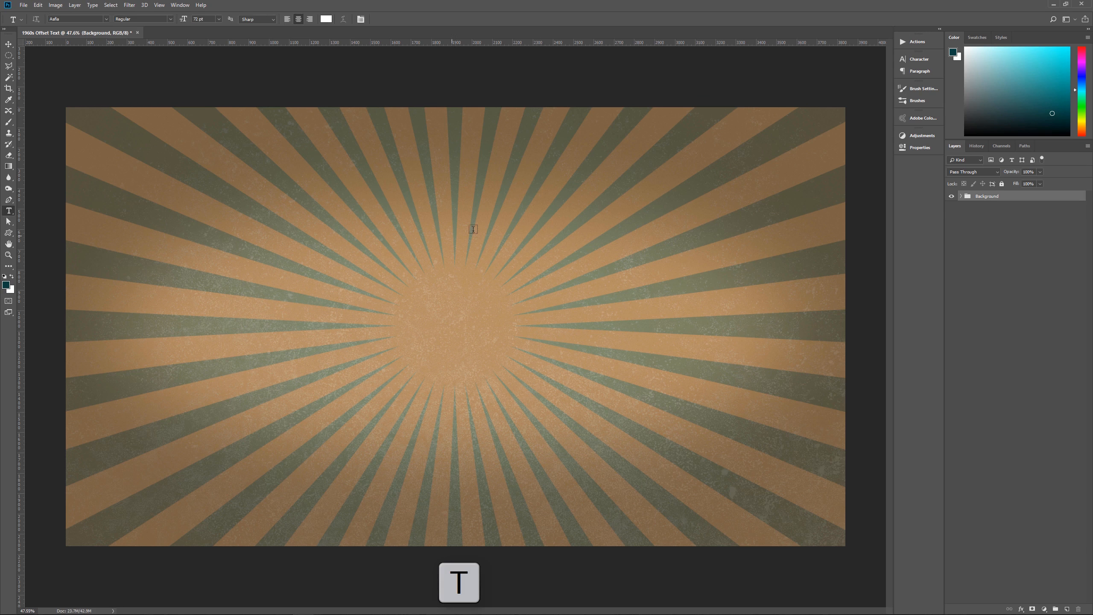
{"action": "left_click", "coordinate": [918, 59]}
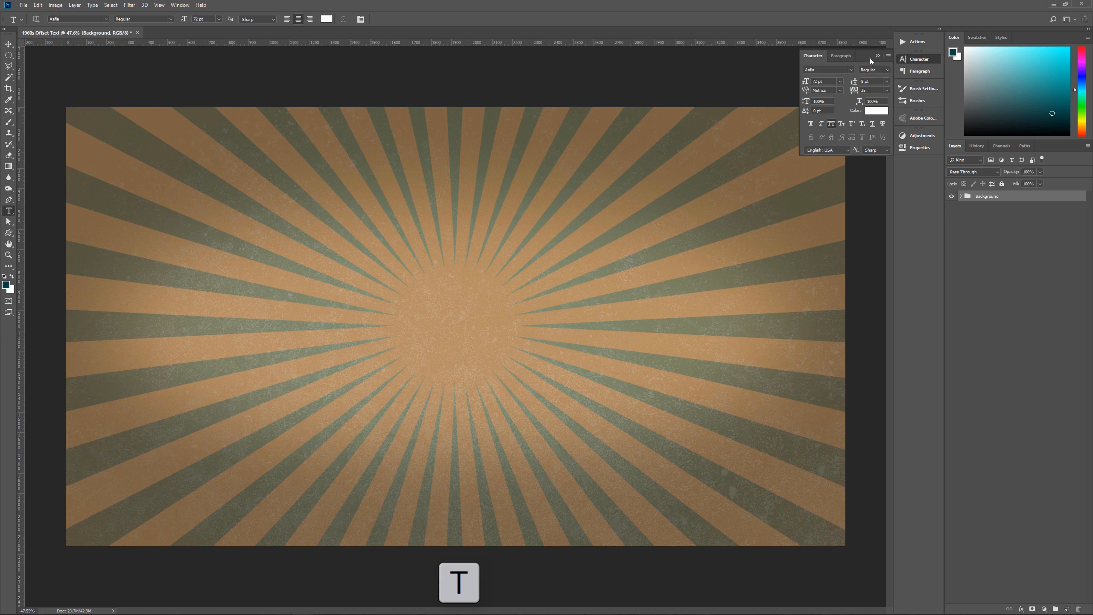
{"action": "left_click", "coordinate": [189, 5]}
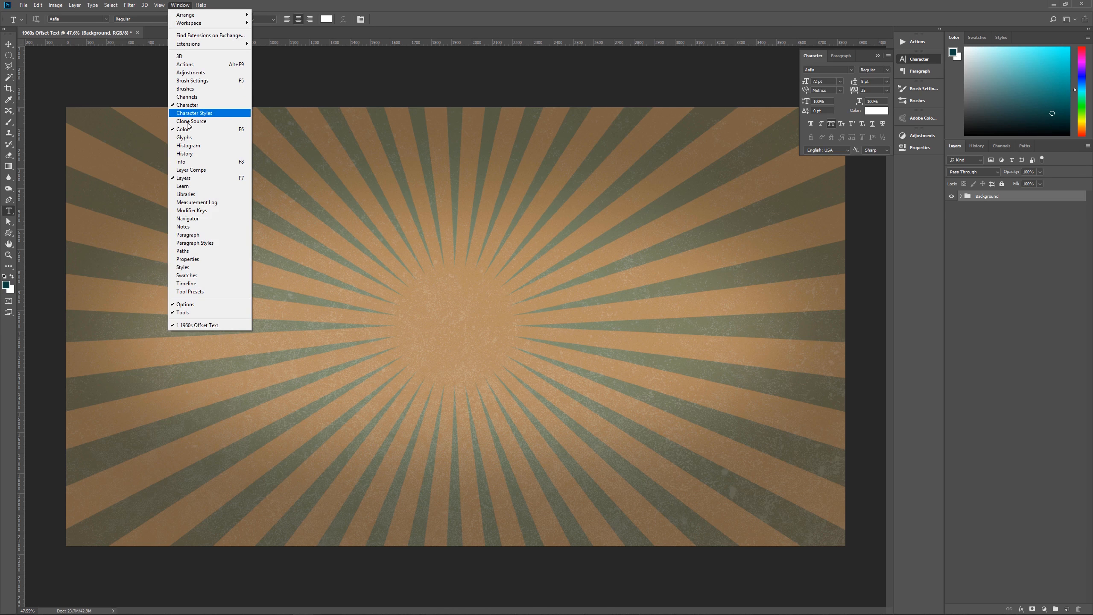
{"action": "left_click", "coordinate": [944, 176]}
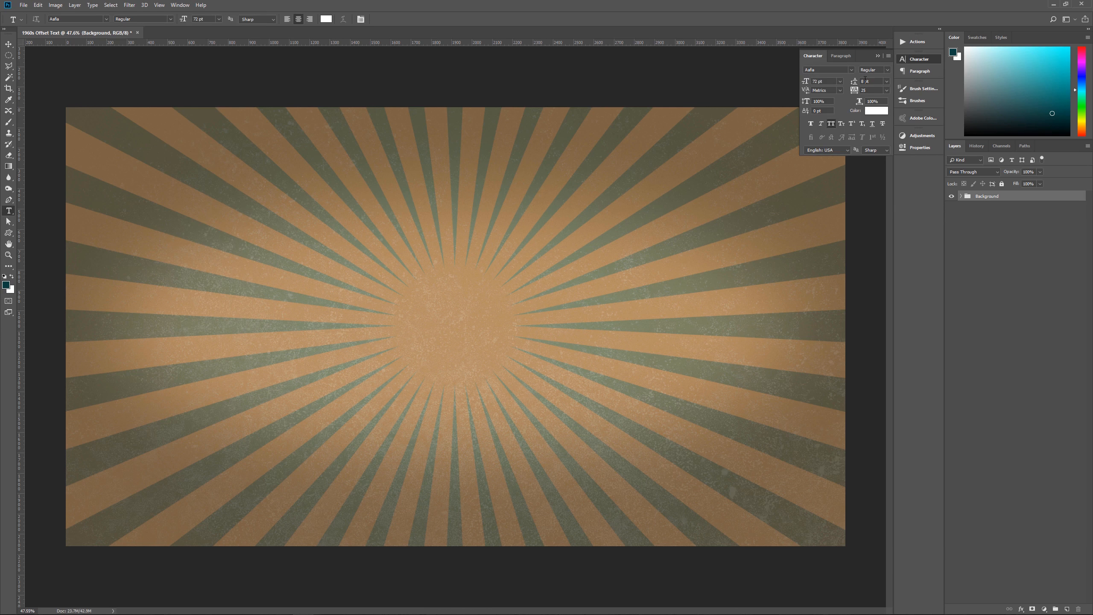
{"action": "double_click", "coordinate": [817, 80]}
{"action": "type", "text": "205"}
{"action": "left_click", "coordinate": [875, 113]}
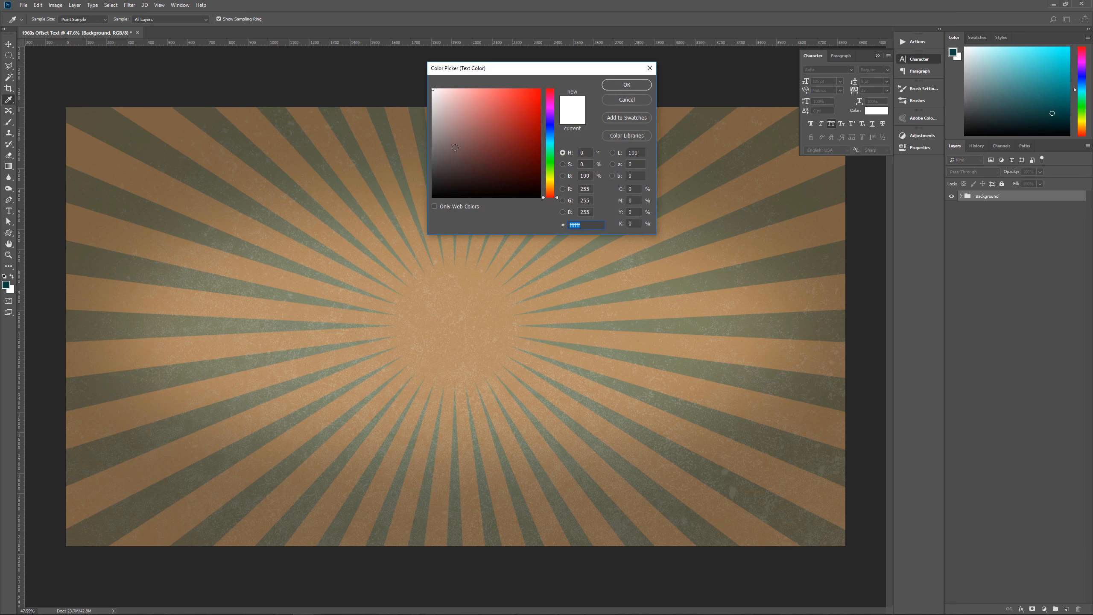
{"action": "left_click_drag", "start_coordinate": [455, 148], "coordinate": [381, 12]}
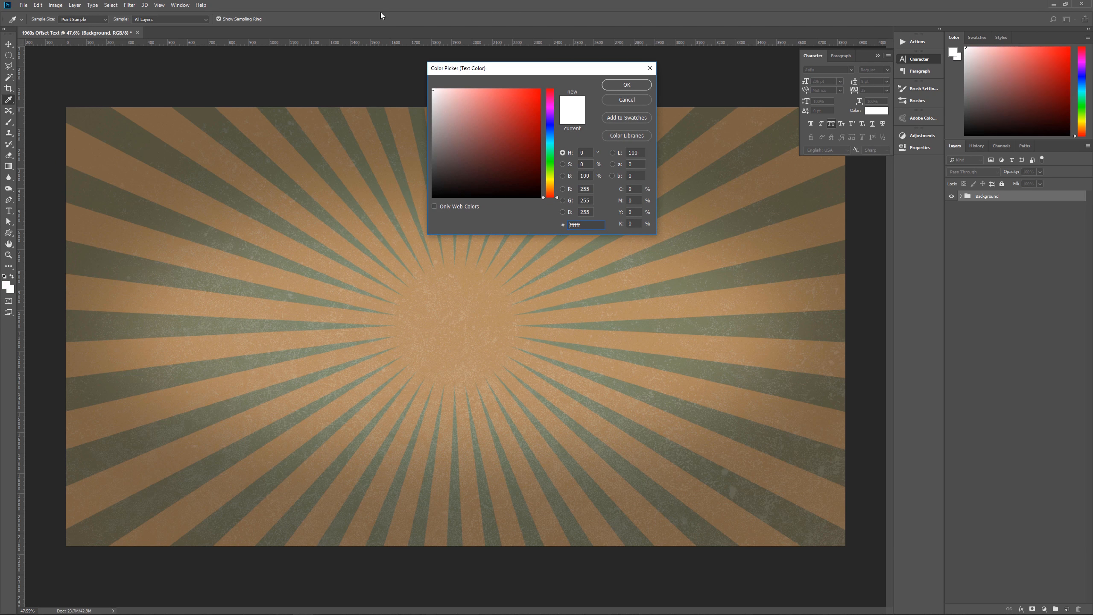
{"action": "left_click", "coordinate": [630, 85]}
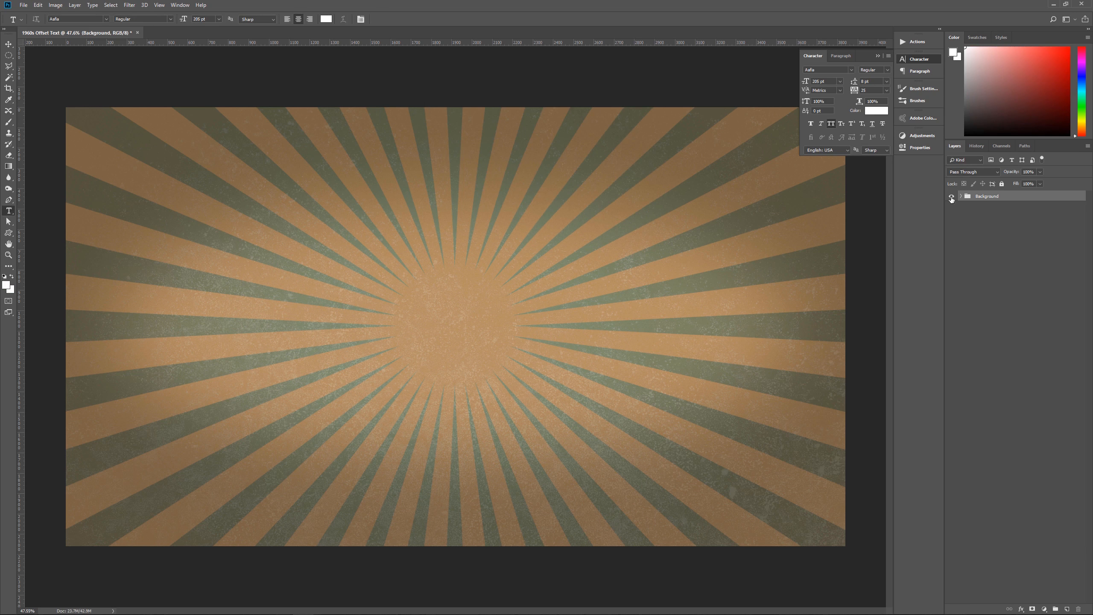
{"action": "left_click", "coordinate": [878, 55]}
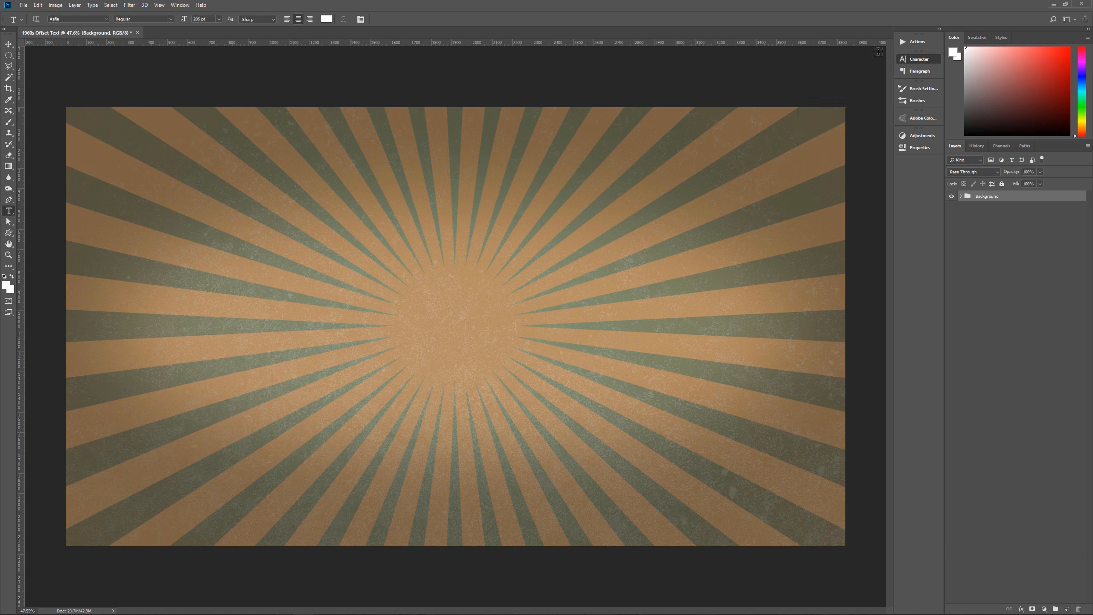
Add the text PIXEL MAGIC above the background and move it to the centre of the sunburst
{"action": "left_click", "coordinate": [450, 301]}
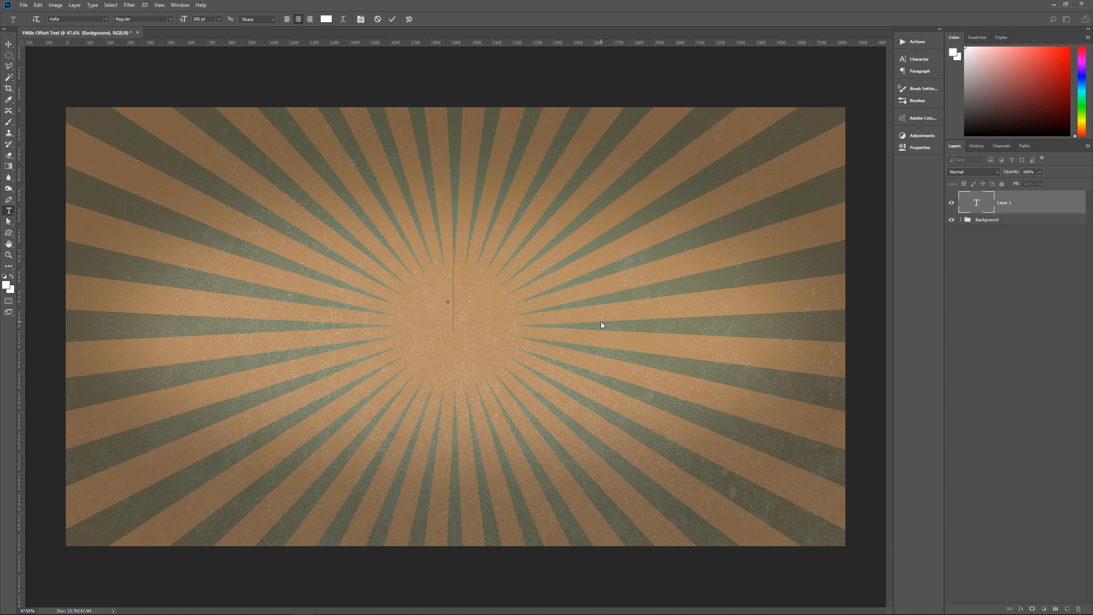
{"action": "type", "text": "P"}
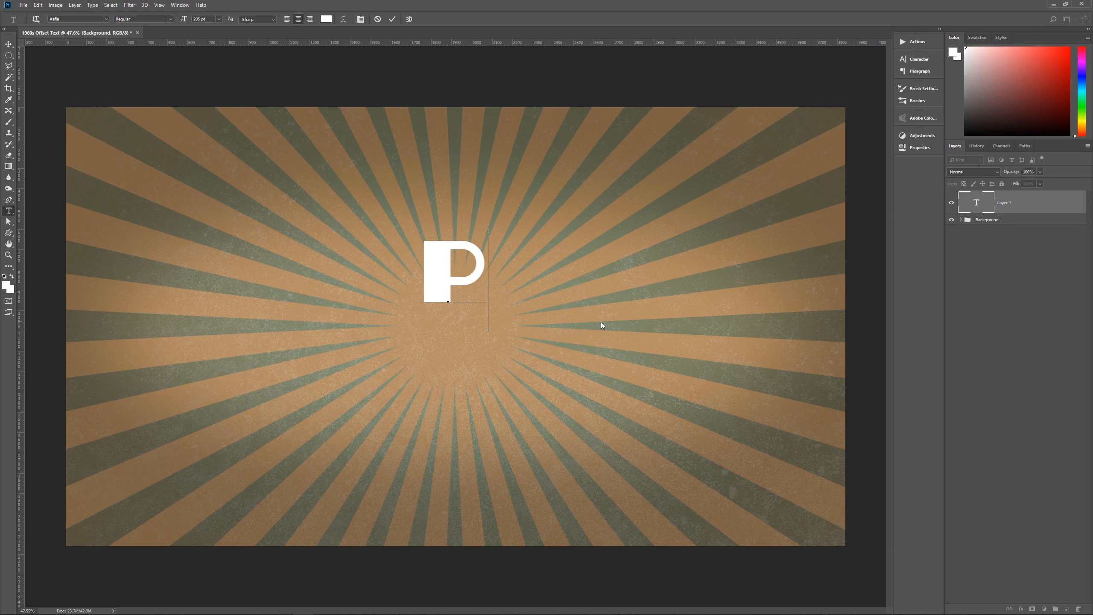
{"action": "type", "text": "IXEL M"}
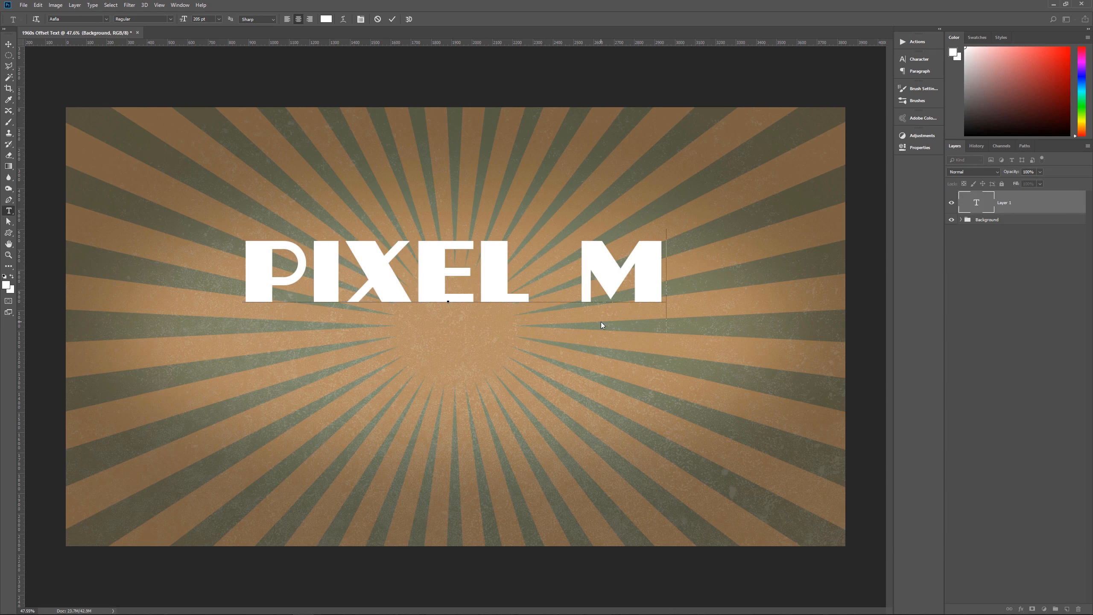
{"action": "type", "text": "AGIC"}
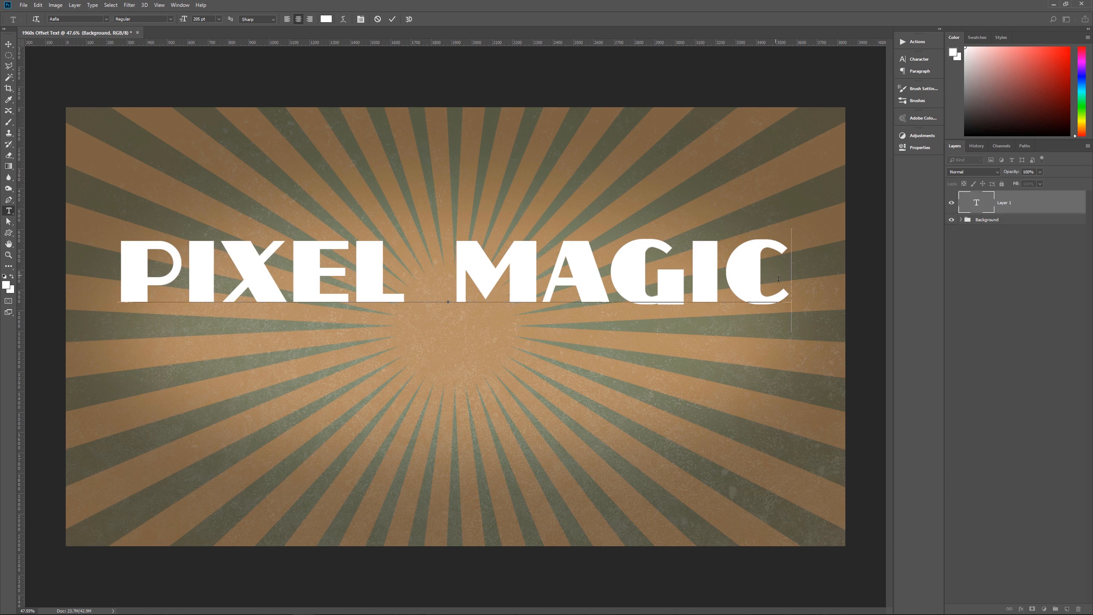
{"action": "left_click", "coordinate": [392, 19]}
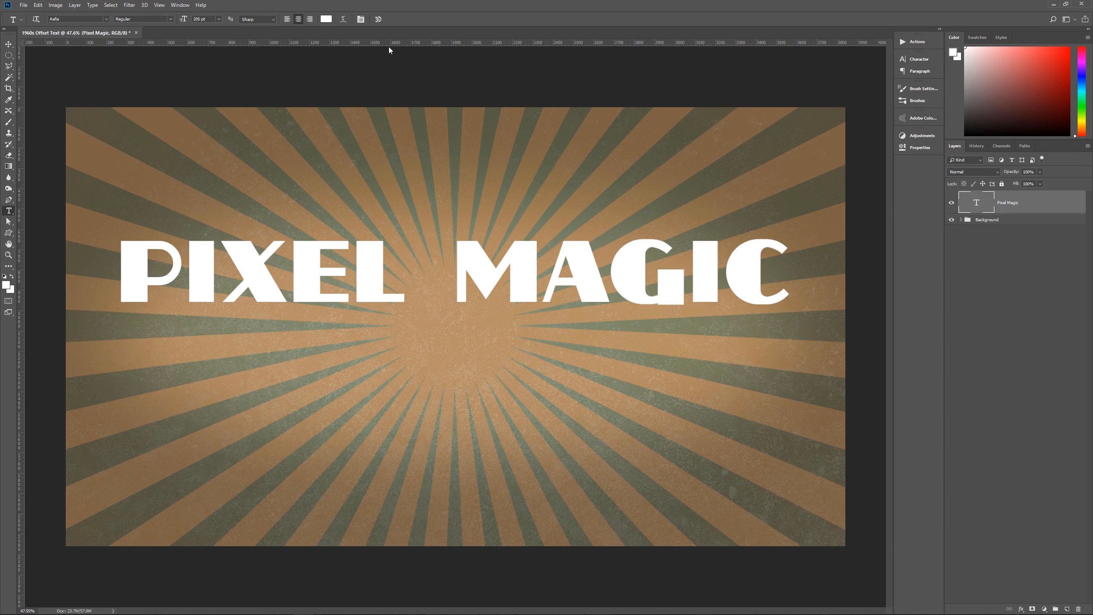
{"action": "key", "text": "v"}
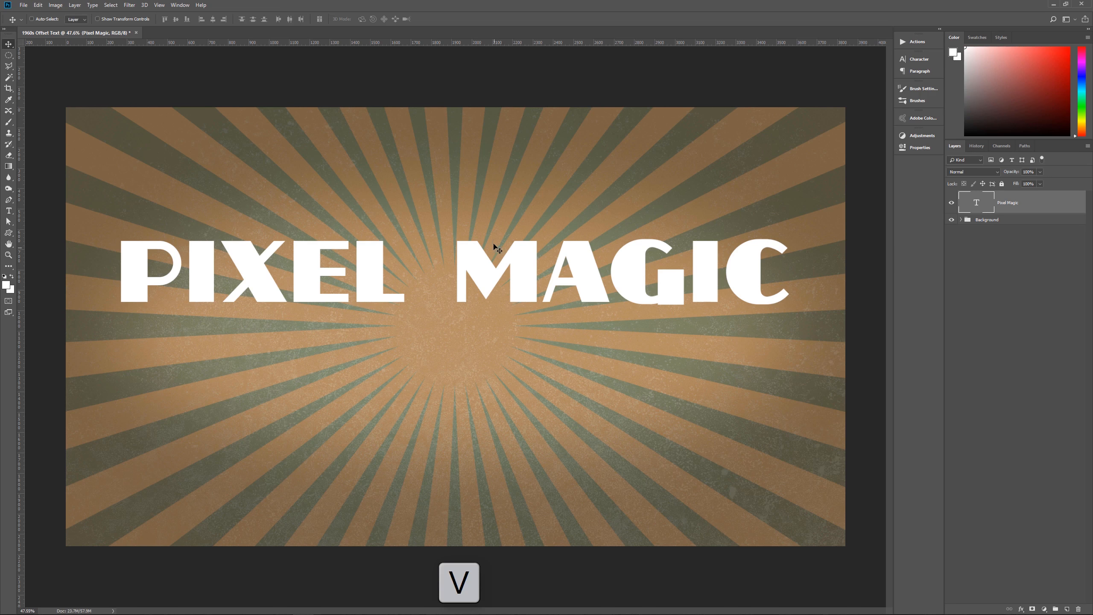
{"action": "left_click_drag", "start_coordinate": [479, 265], "coordinate": [478, 317]}
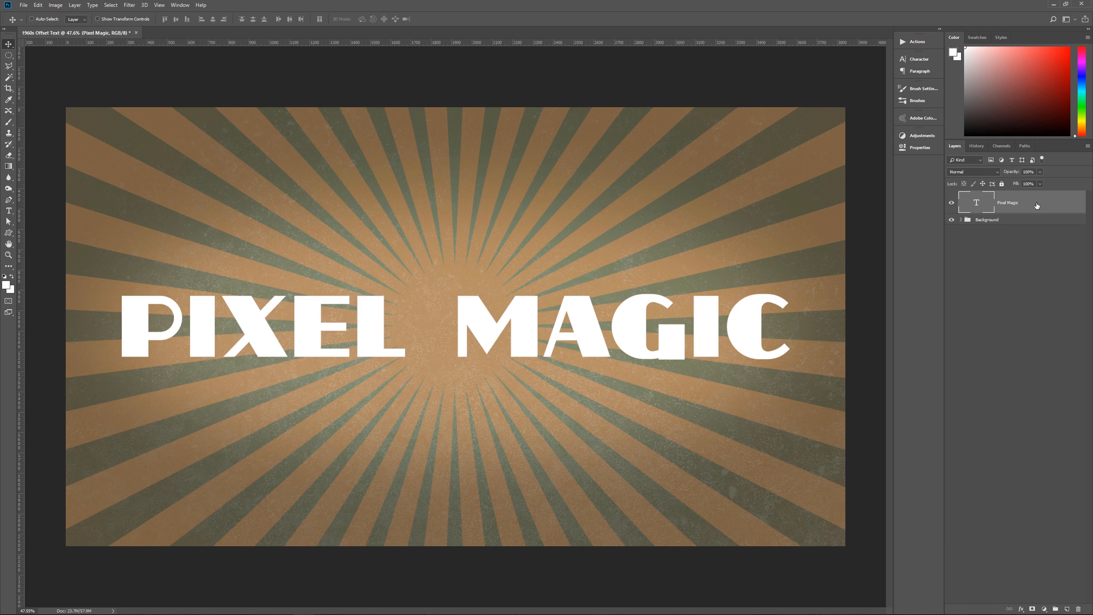
Duplicate the PIXEL MAGIC text layer twice and name the three layers, from top to bottom, Outline, Fill and Shadow Mask
{"action": "key", "text": "ctrl+j"}
{"action": "key", "text": "ctrl+j"}
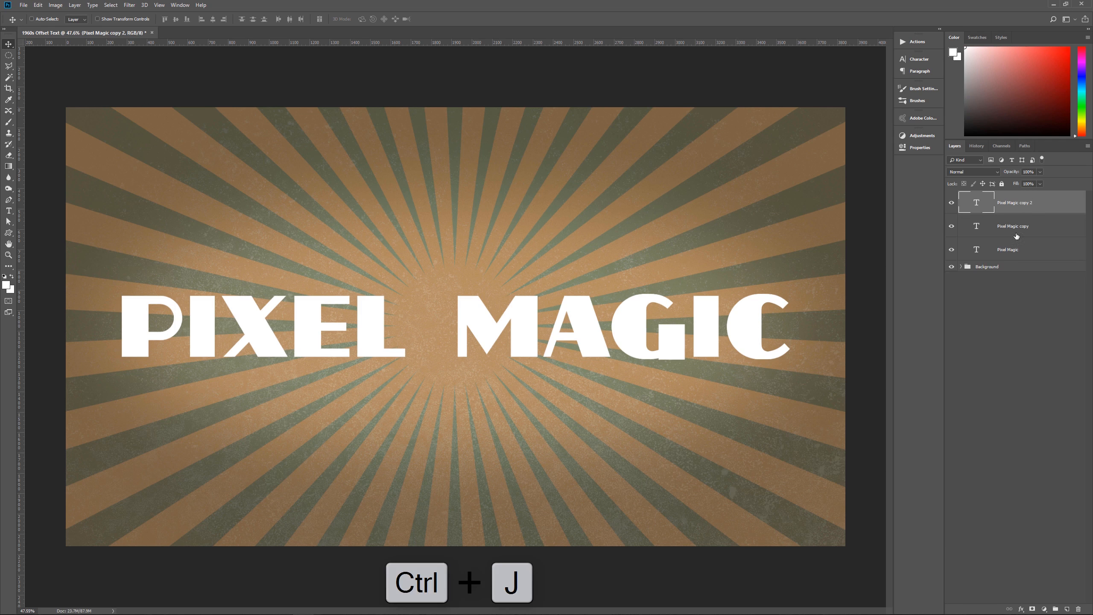
{"action": "double_click", "coordinate": [1018, 204]}
{"action": "type", "text": "Outline"}
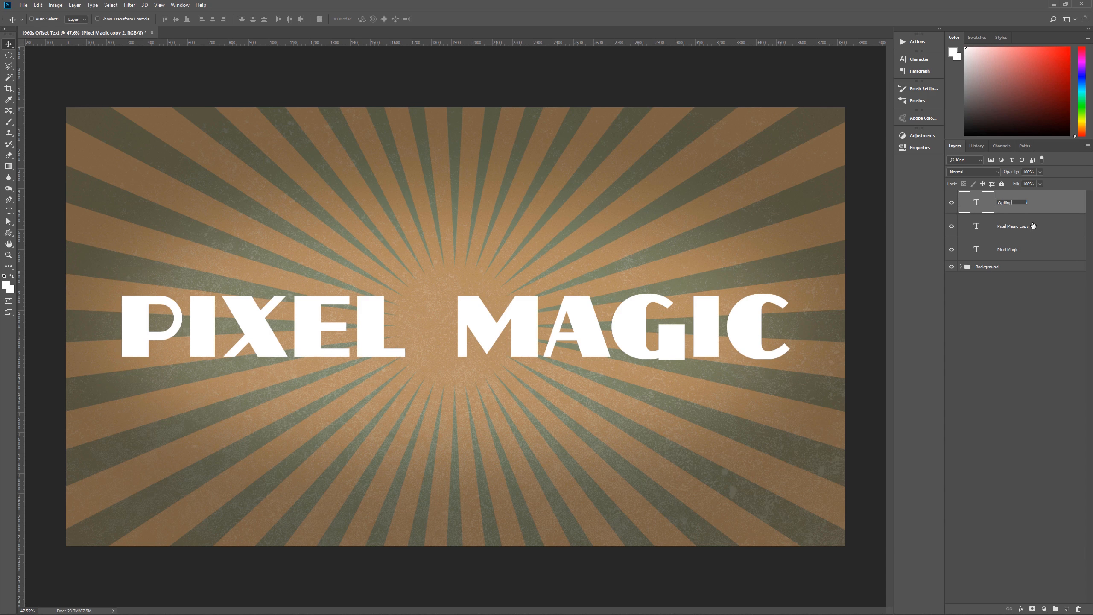
{"action": "double_click", "coordinate": [1005, 226]}
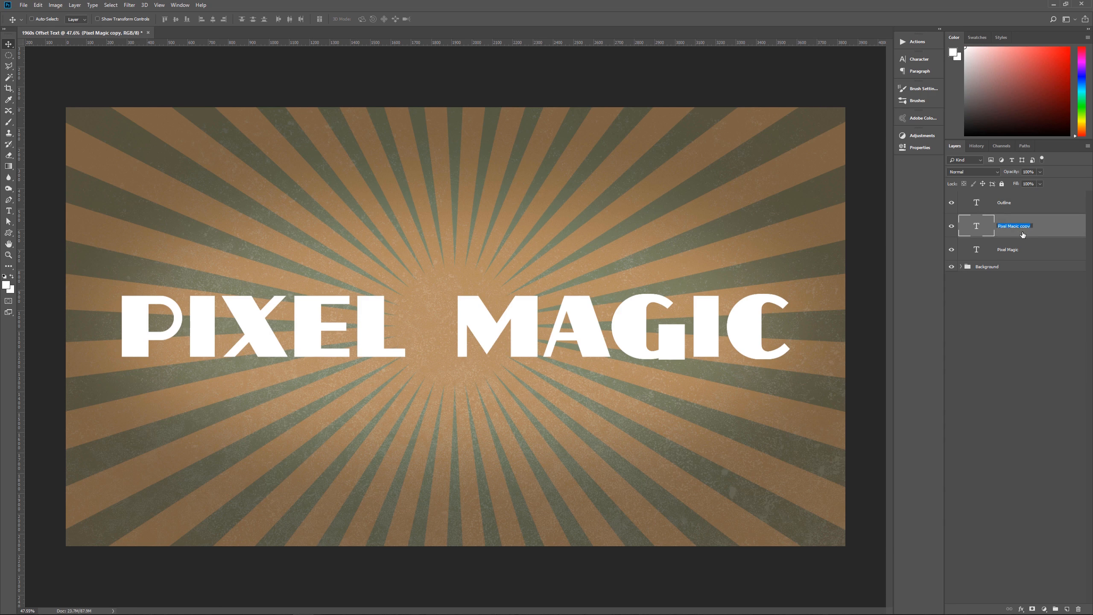
{"action": "type", "text": "Fill"}
{"action": "key", "text": "Tab"}
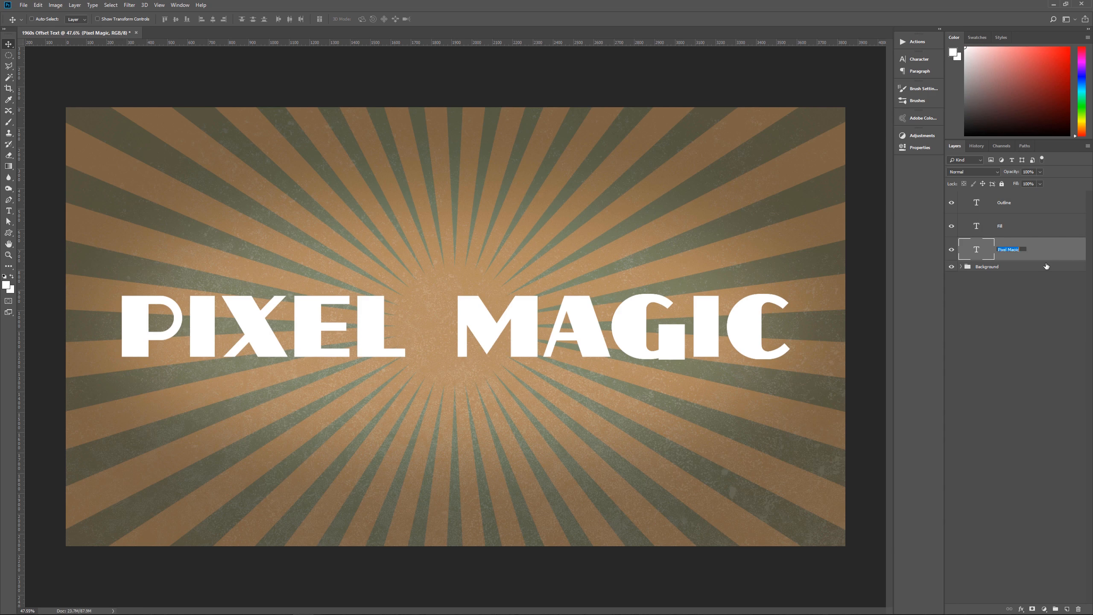
{"action": "type", "text": "Shadow Mask"}
{"action": "key", "text": "Return"}
Hide the Fill and Shadow Mask layers and set the Outline layer's fill to 0%
{"action": "left_click", "coordinate": [951, 226]}
{"action": "left_click", "coordinate": [951, 249]}
{"action": "left_click", "coordinate": [990, 201]}
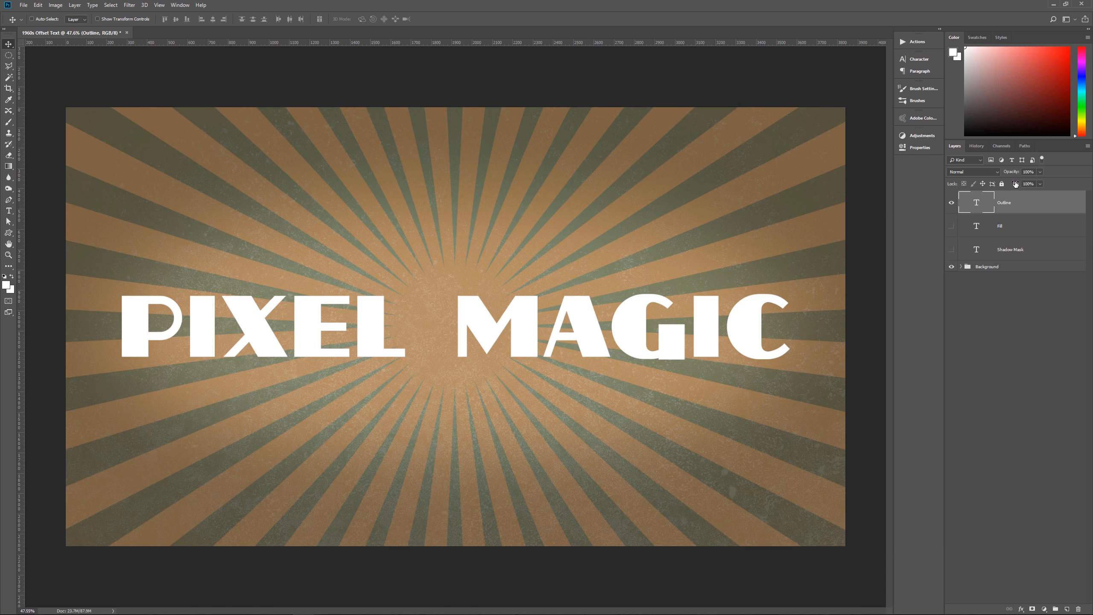
{"action": "left_click_drag", "start_coordinate": [1018, 185], "coordinate": [984, 200]}
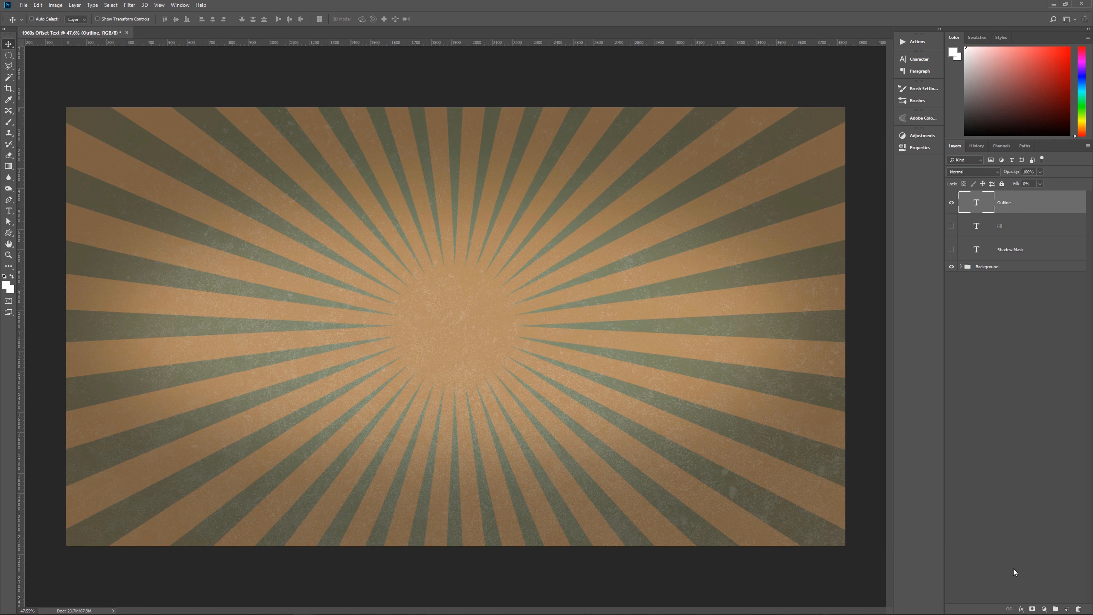
Add a thin inside Stroke effect to the Outline layer in dark brown #482c00 at 100% opacity
{"action": "left_click", "coordinate": [1022, 610]}
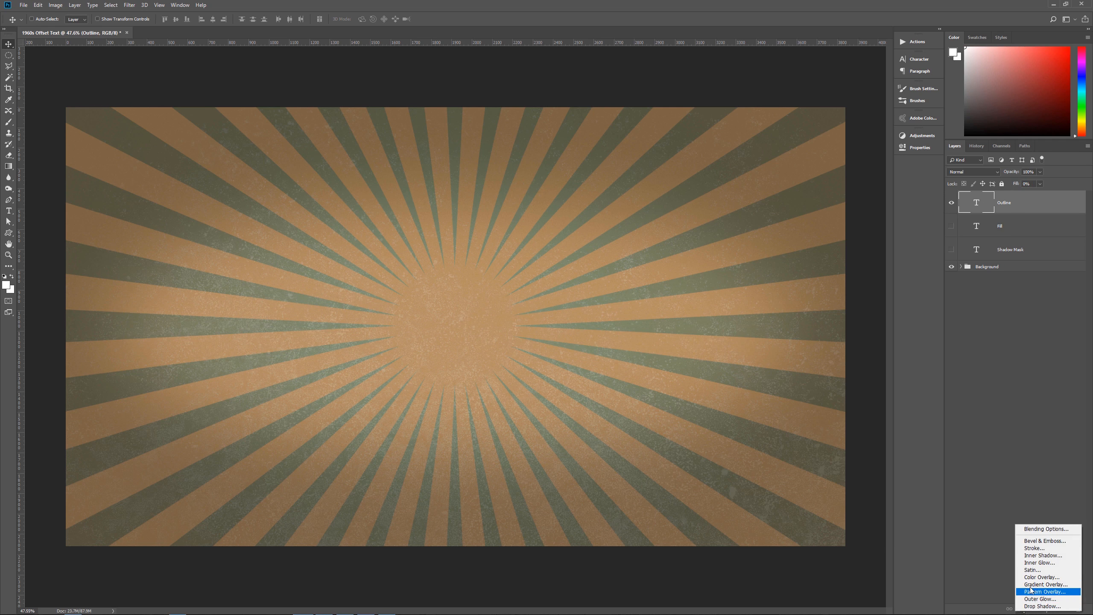
{"action": "left_click", "coordinate": [1036, 548]}
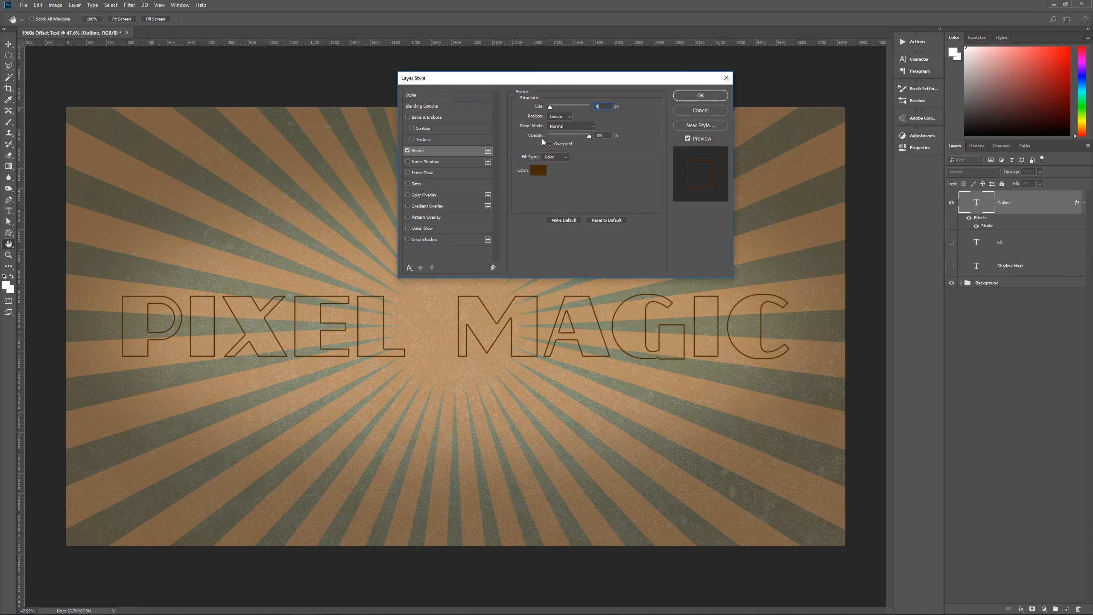
{"action": "left_click_drag", "start_coordinate": [551, 76], "coordinate": [530, 66]}
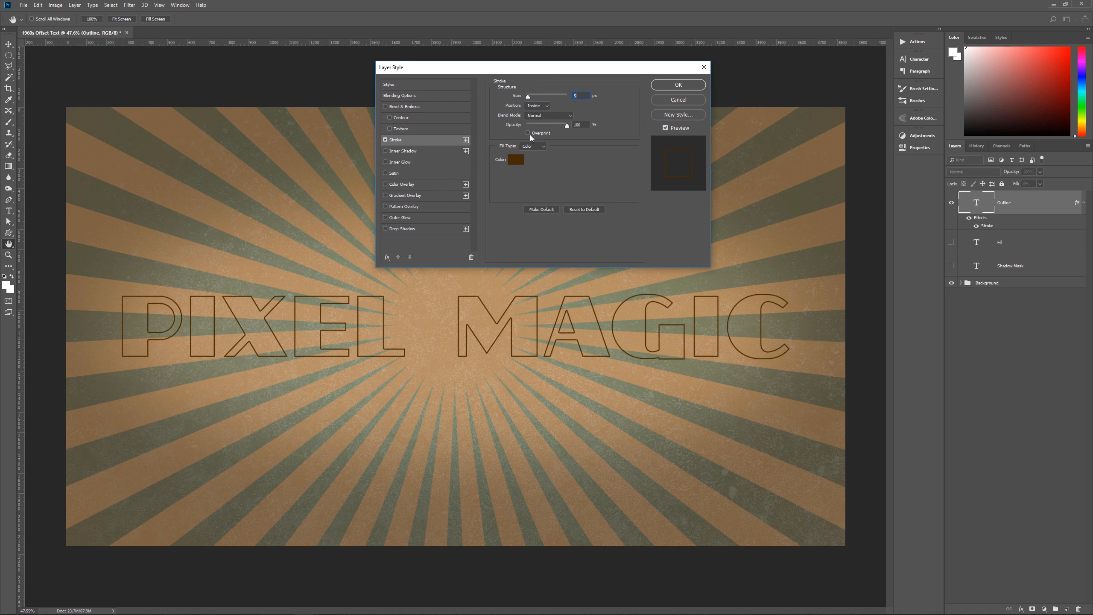
{"action": "left_click", "coordinate": [516, 160]}
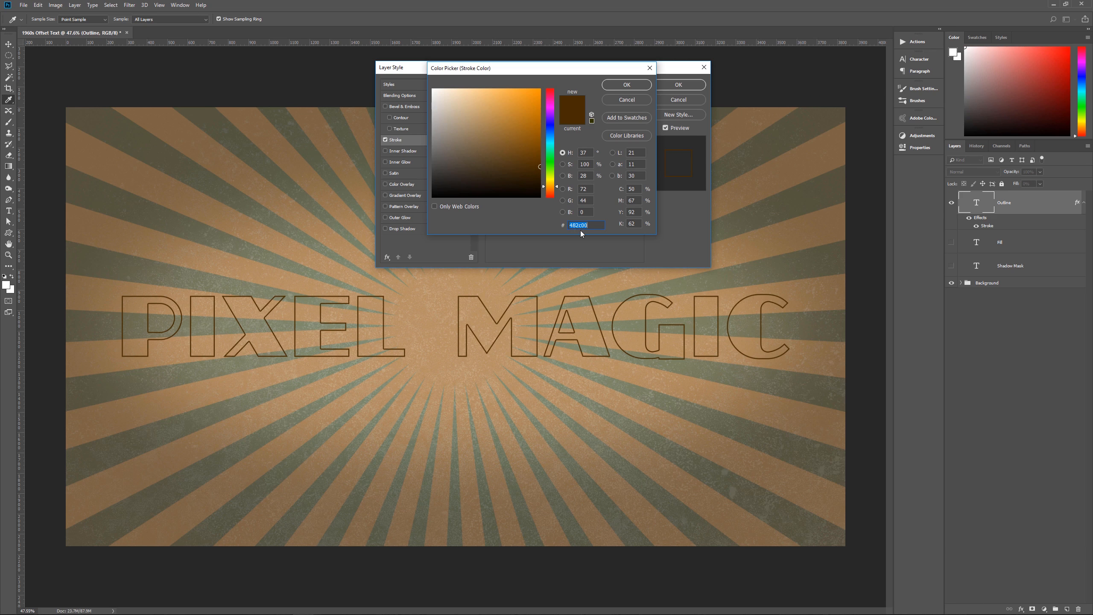
{"action": "left_click", "coordinate": [626, 86]}
{"action": "key", "text": "Return"}
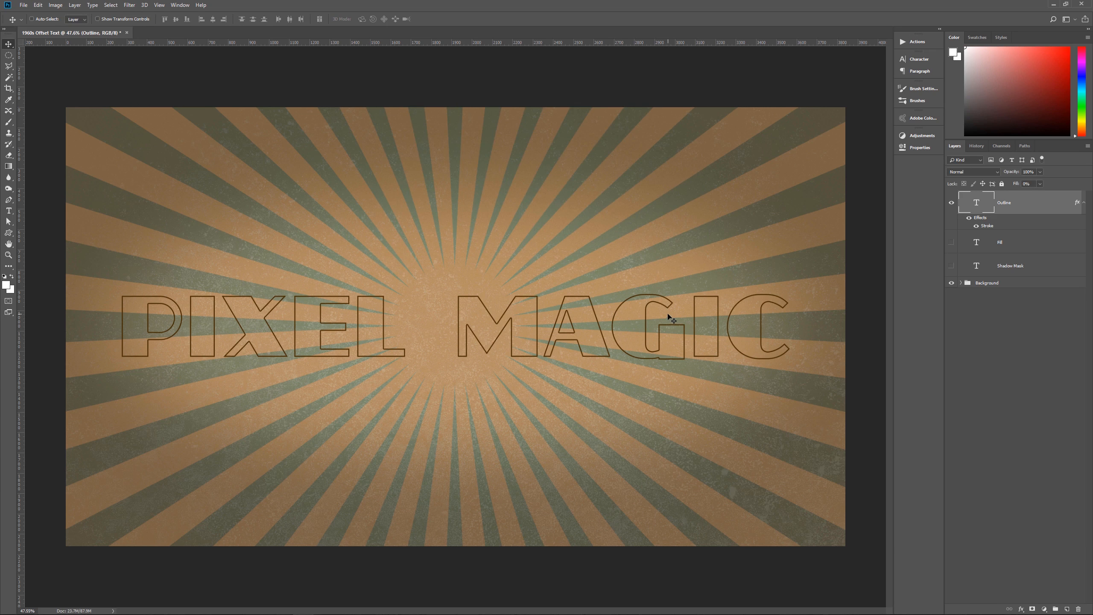
Show the Fill layer and set its text colour to burnt orange #ac5120
{"action": "key", "text": "t"}
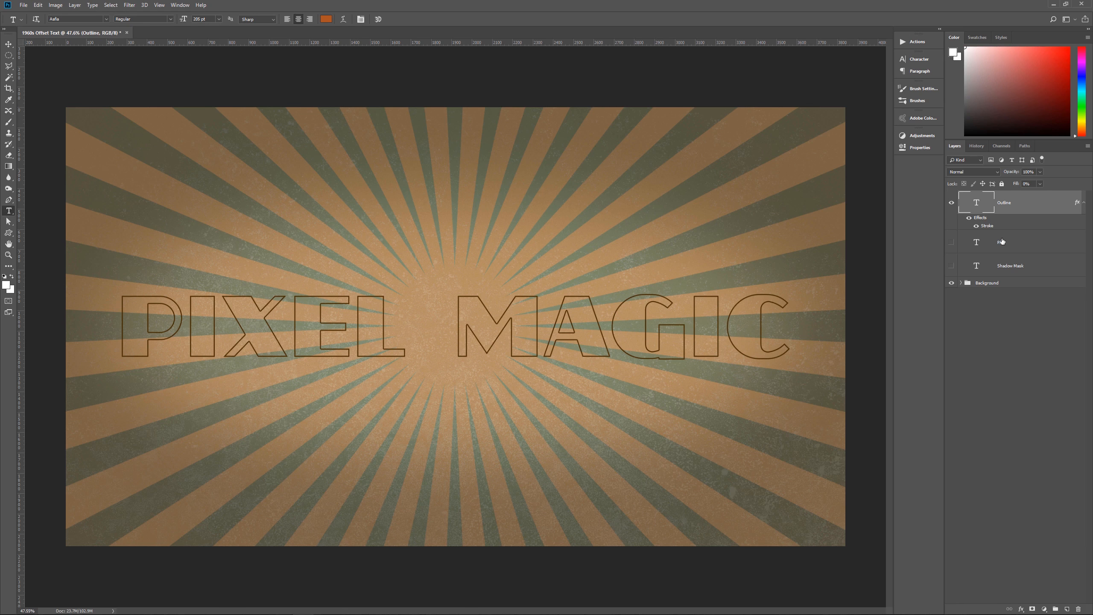
{"action": "left_click", "coordinate": [952, 244]}
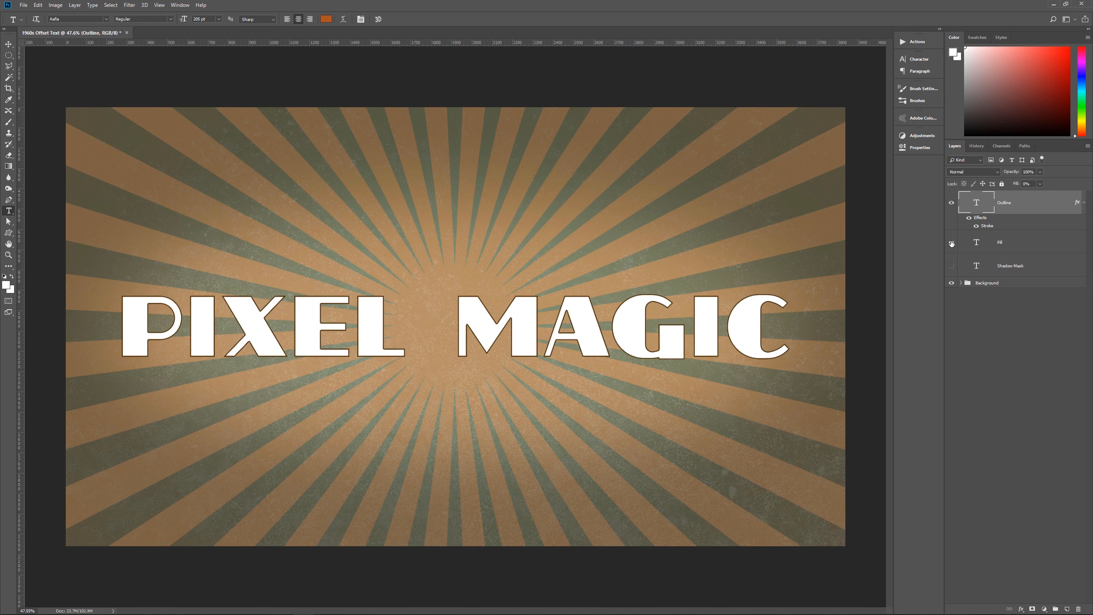
{"action": "left_click", "coordinate": [1019, 245]}
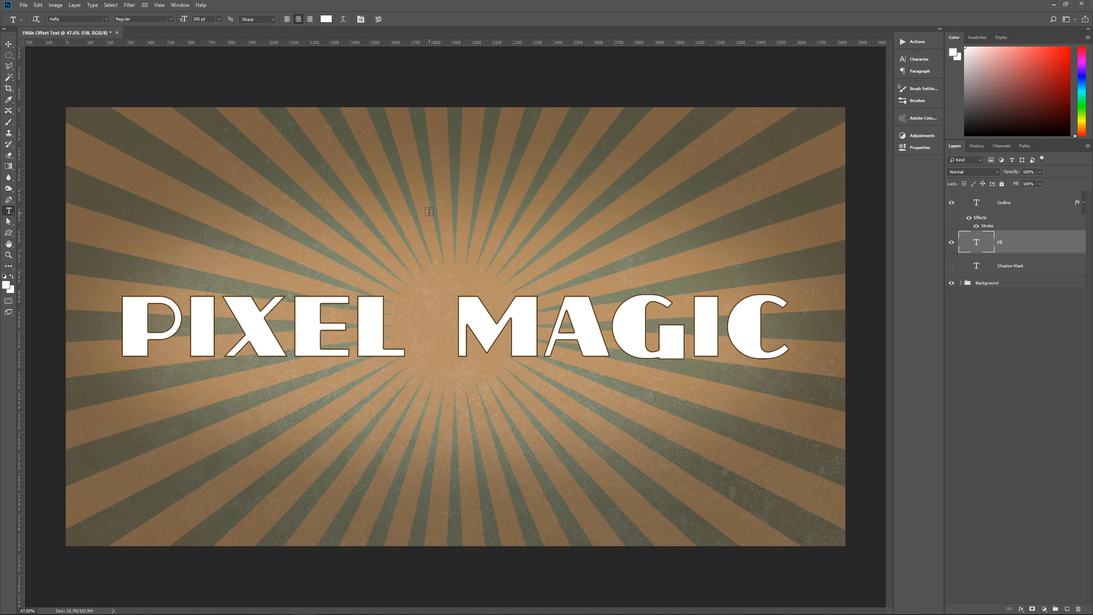
{"action": "left_click", "coordinate": [326, 19]}
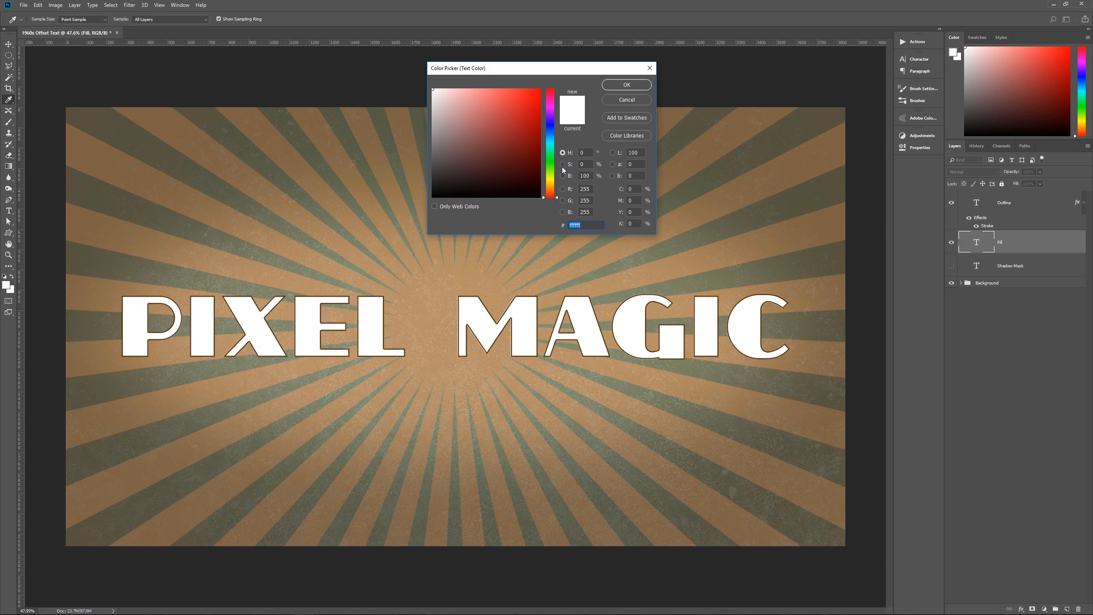
{"action": "type", "text": "ac"}
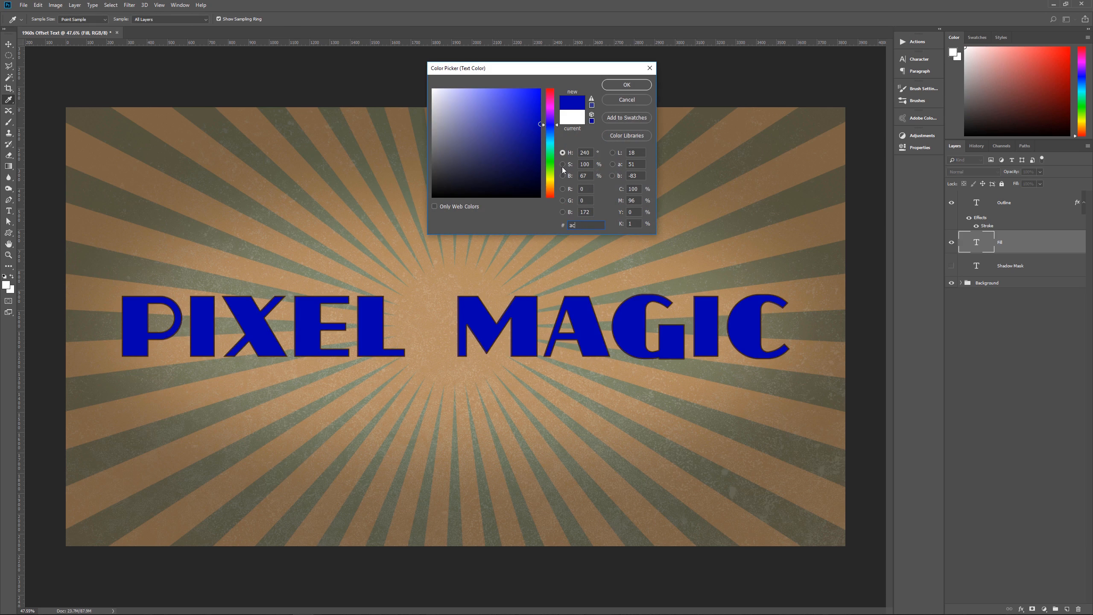
{"action": "type", "text": "2"}
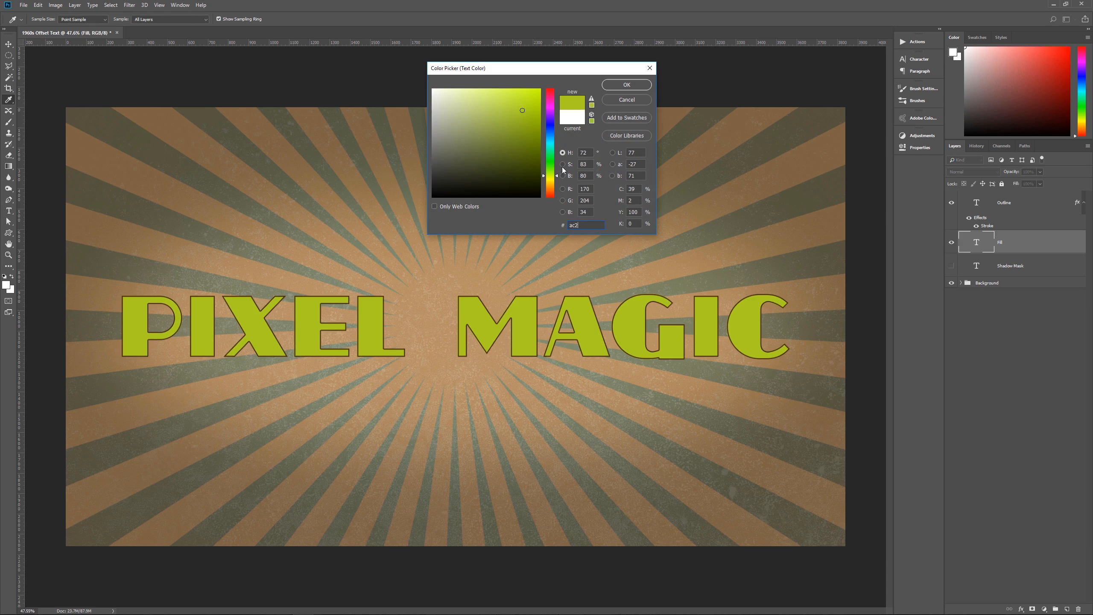
{"action": "key", "text": "BackSpace"}
{"action": "type", "text": "51"}
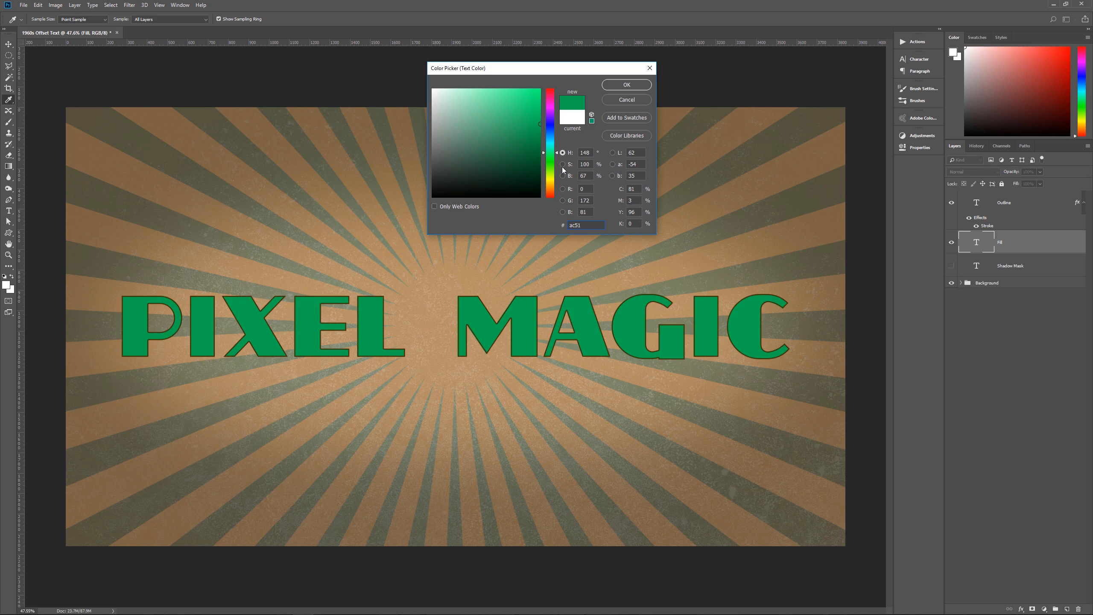
{"action": "type", "text": "20"}
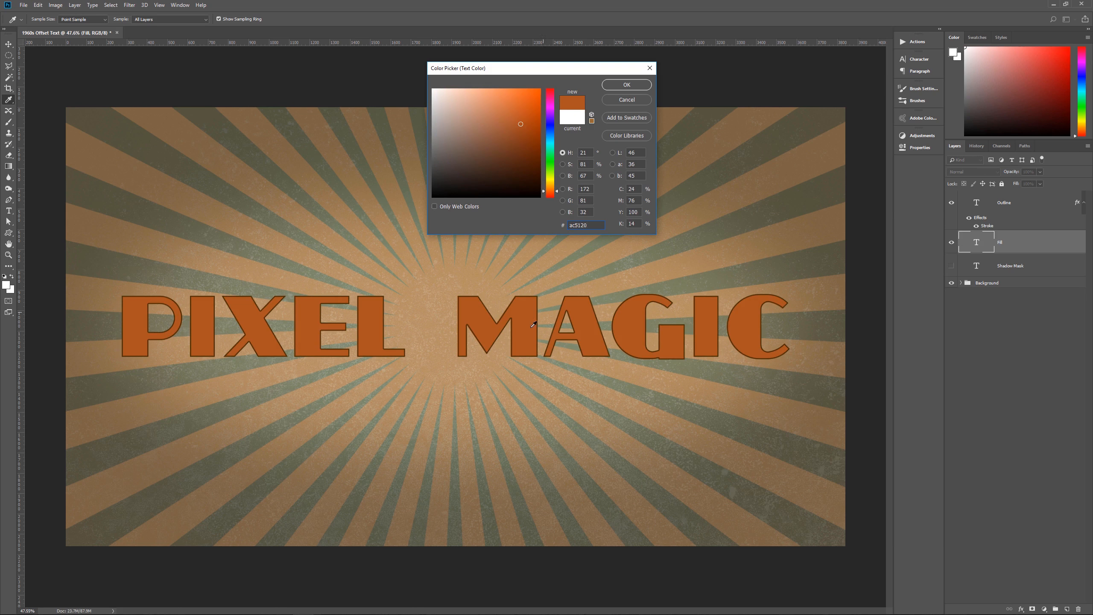
{"action": "left_click", "coordinate": [632, 87]}
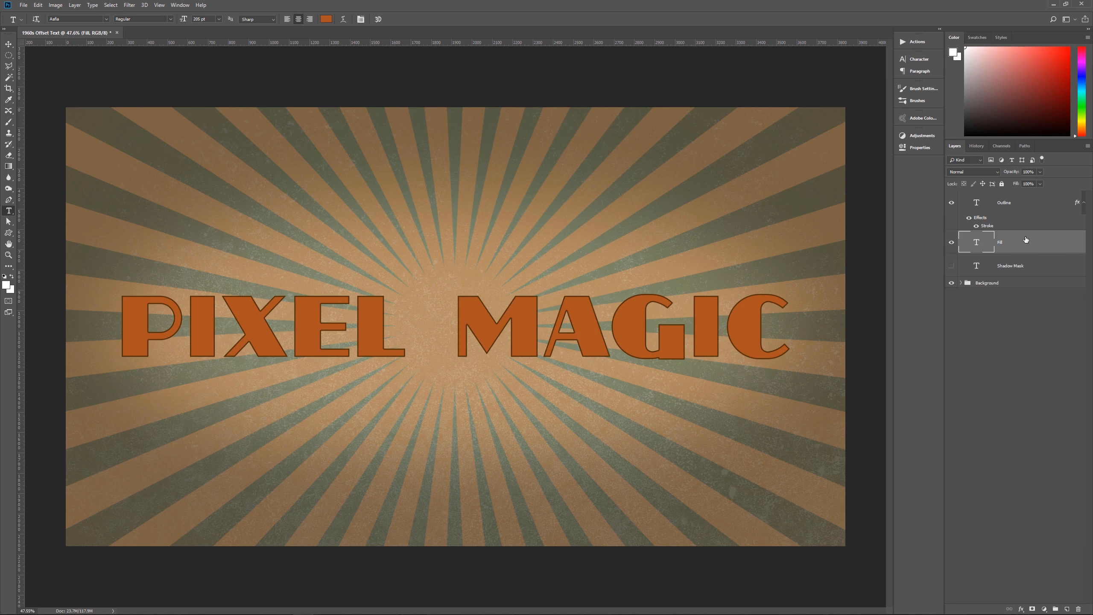
Set the Fill layer's opacity to 80%
{"action": "left_click", "coordinate": [1029, 171]}
{"action": "type", "text": "80"}
{"action": "key", "text": "BackSpace"}
{"action": "key", "text": "BackSpace"}
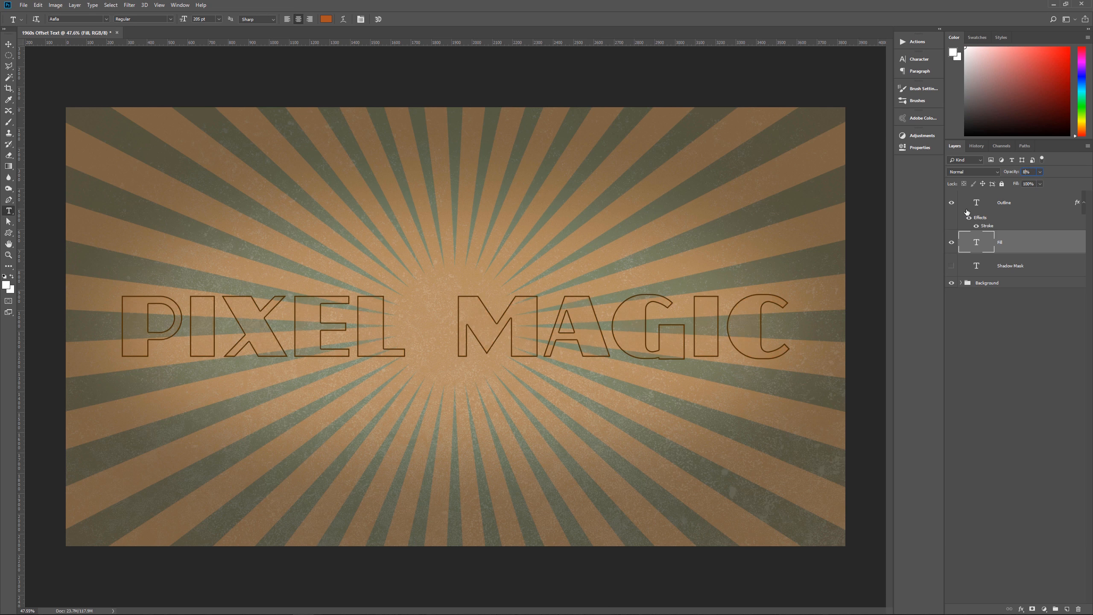
{"action": "type", "text": "0"}
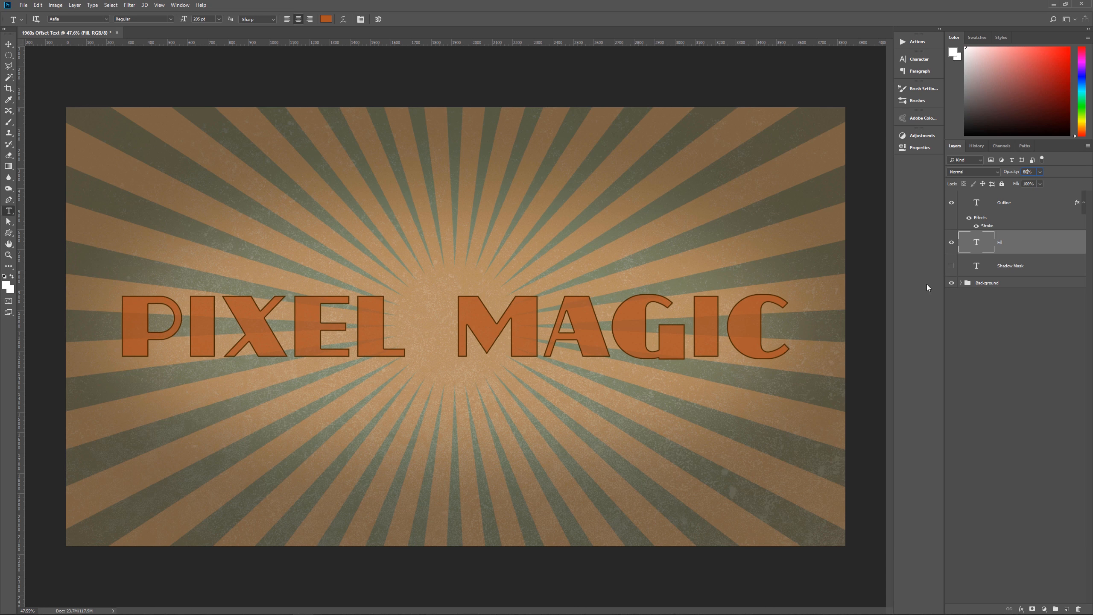
Nudge the Fill layer slightly up and to the left so that it sits offset from the outlined letters
{"action": "left_click", "coordinate": [1049, 259]}
{"action": "left_click", "coordinate": [1022, 245]}
{"action": "key", "text": "v"}
{"action": "key", "text": "alt+v"}
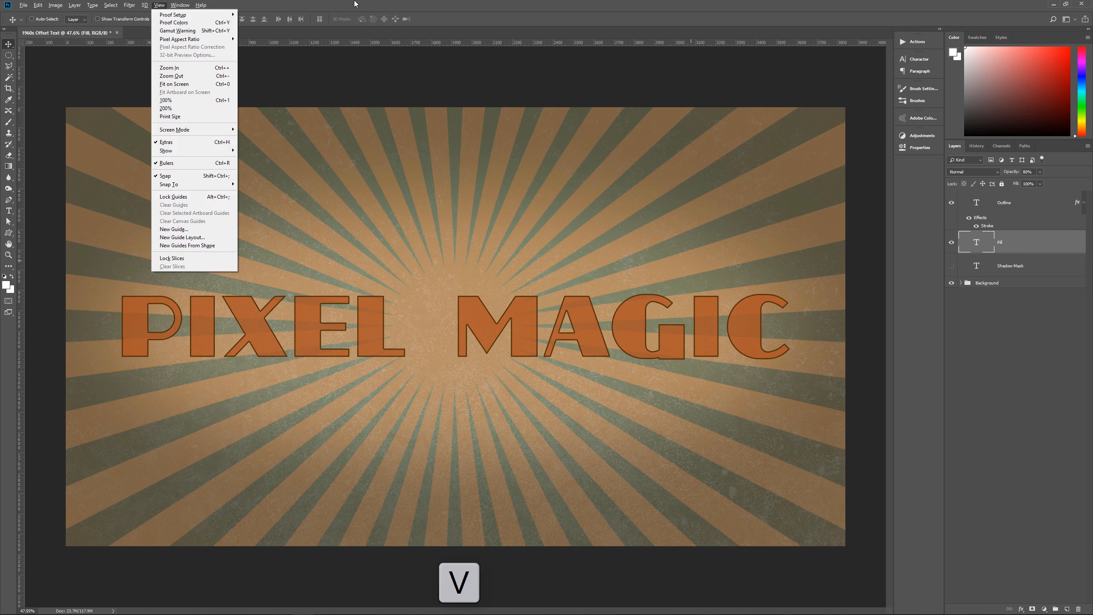
{"action": "left_click", "coordinate": [371, 2]}
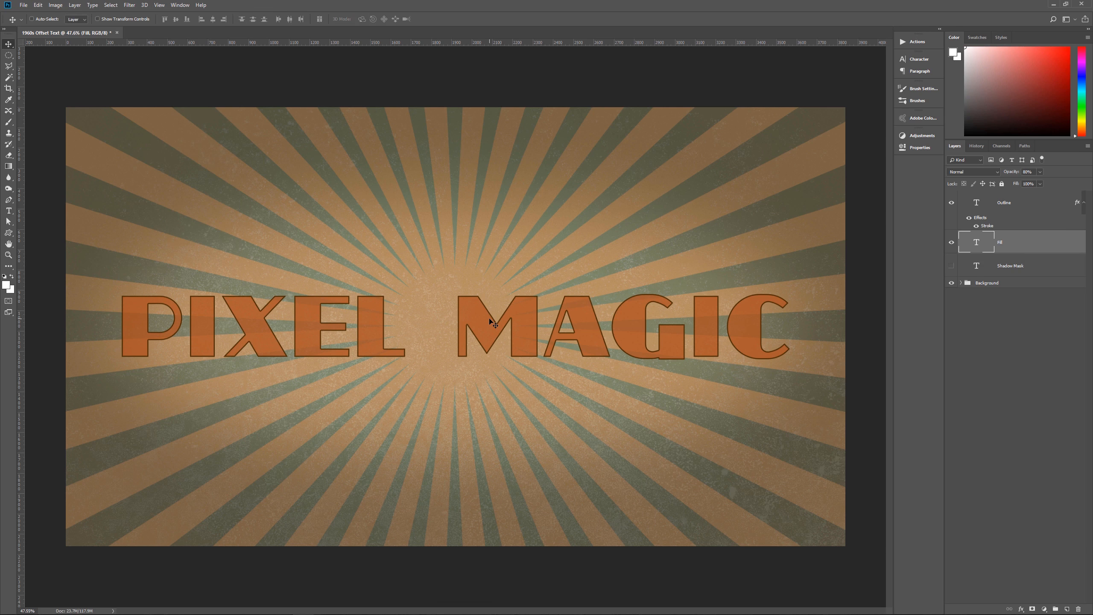
{"action": "key", "text": "shift+Left"}
{"action": "key", "text": "shift+Left"}
{"action": "key", "text": "shift+Up"}
{"action": "key", "text": "shift+Up"}
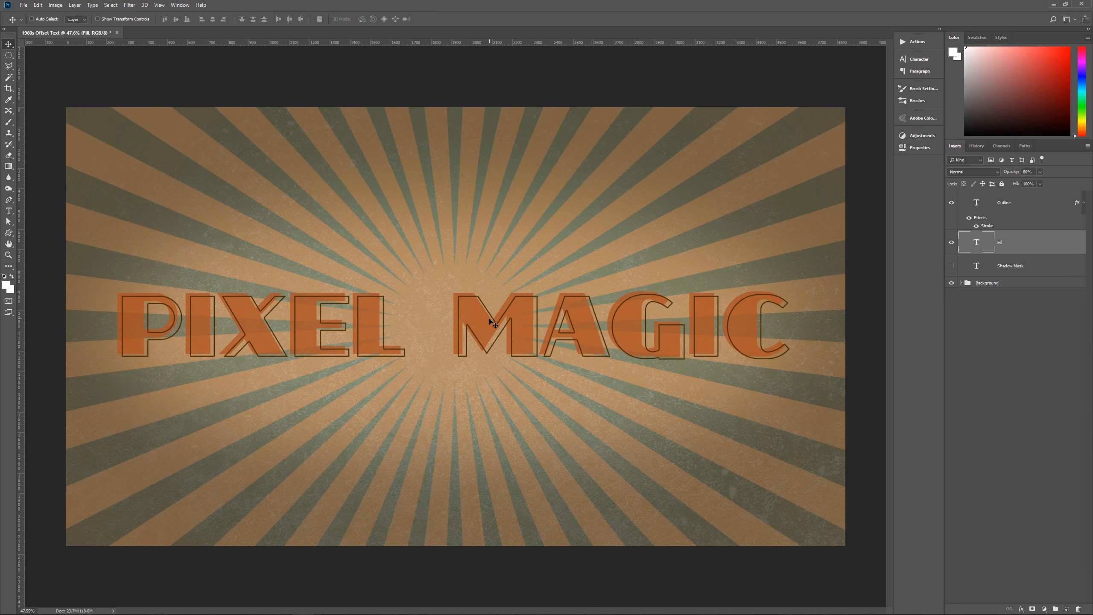
{"action": "key", "text": "shift+Up"}
{"action": "key", "text": "shift+Up"}
{"action": "key", "text": "shift+Left"}
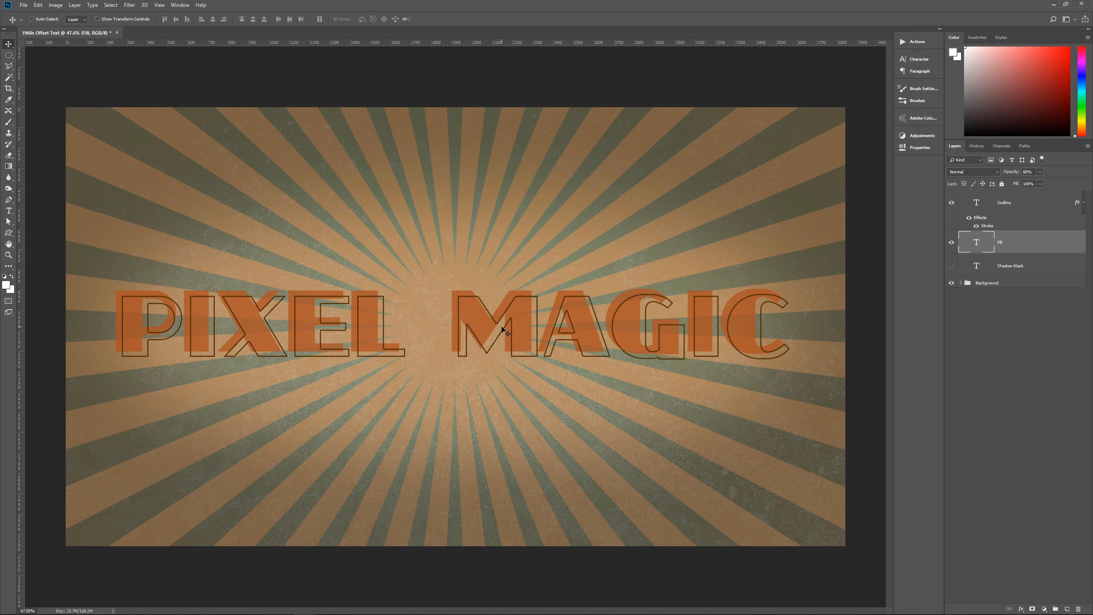
{"action": "key", "text": "shift+Left"}
{"action": "key", "text": "shift+Up"}
{"action": "key", "text": "shift+Down"}
Duplicate the Dust layer in the Background group and place the copy directly above the Fill layer
{"action": "left_click", "coordinate": [965, 286]}
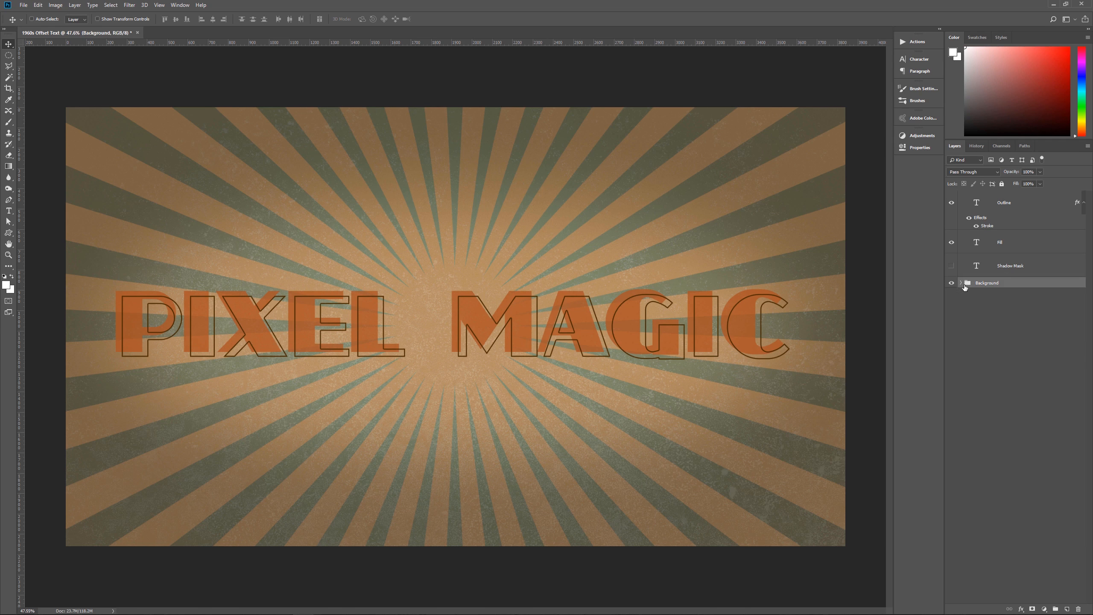
{"action": "left_click", "coordinate": [961, 283]}
{"action": "left_click", "coordinate": [1038, 325]}
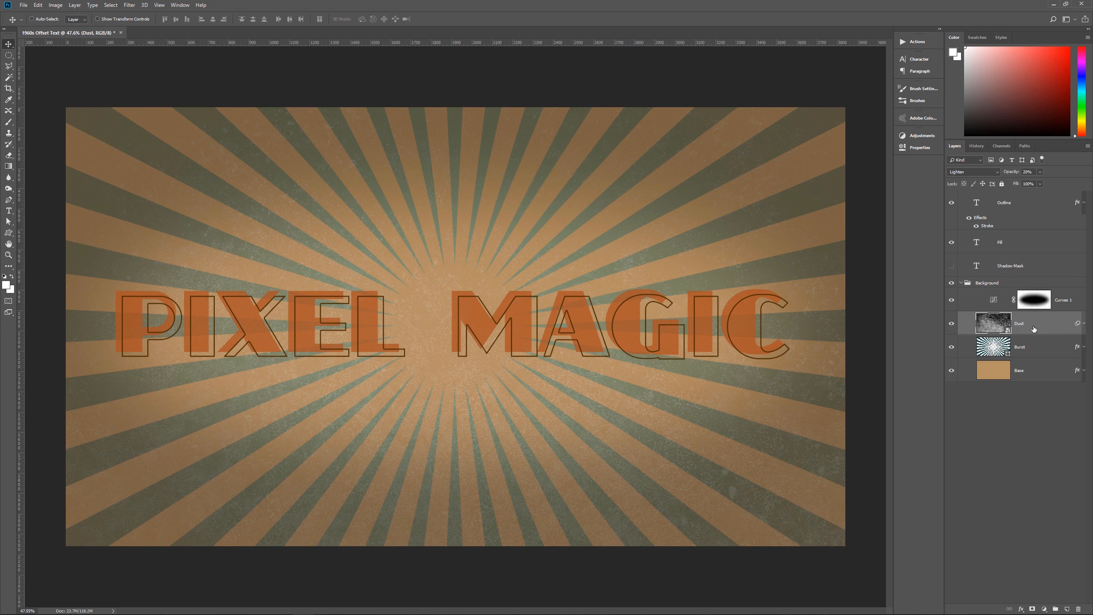
{"action": "key", "text": "ctrl+j"}
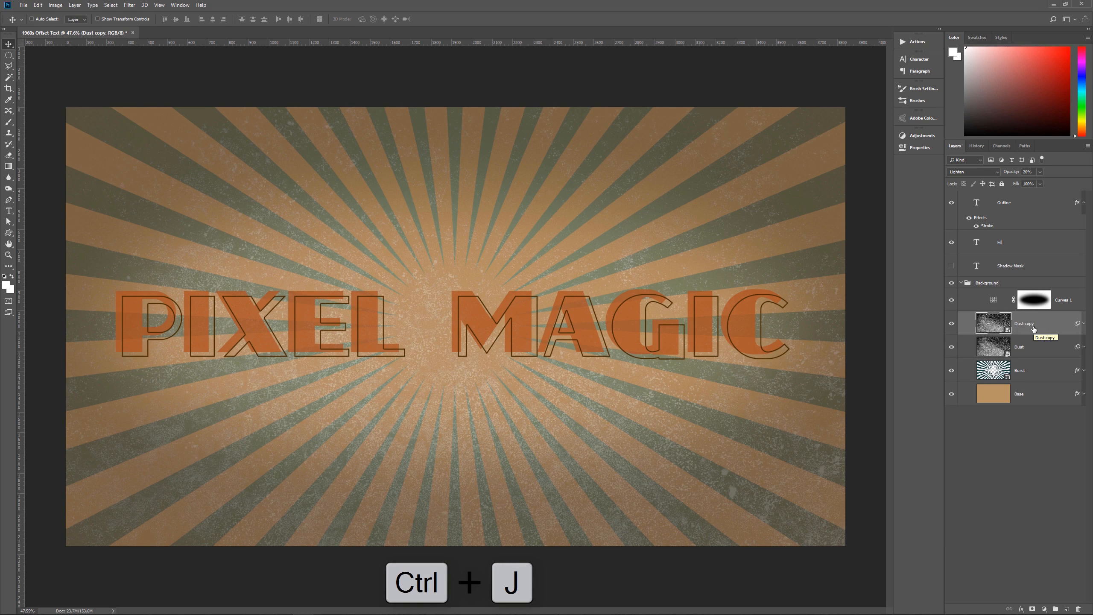
{"action": "left_click_drag", "start_coordinate": [1033, 329], "coordinate": [1024, 237]}
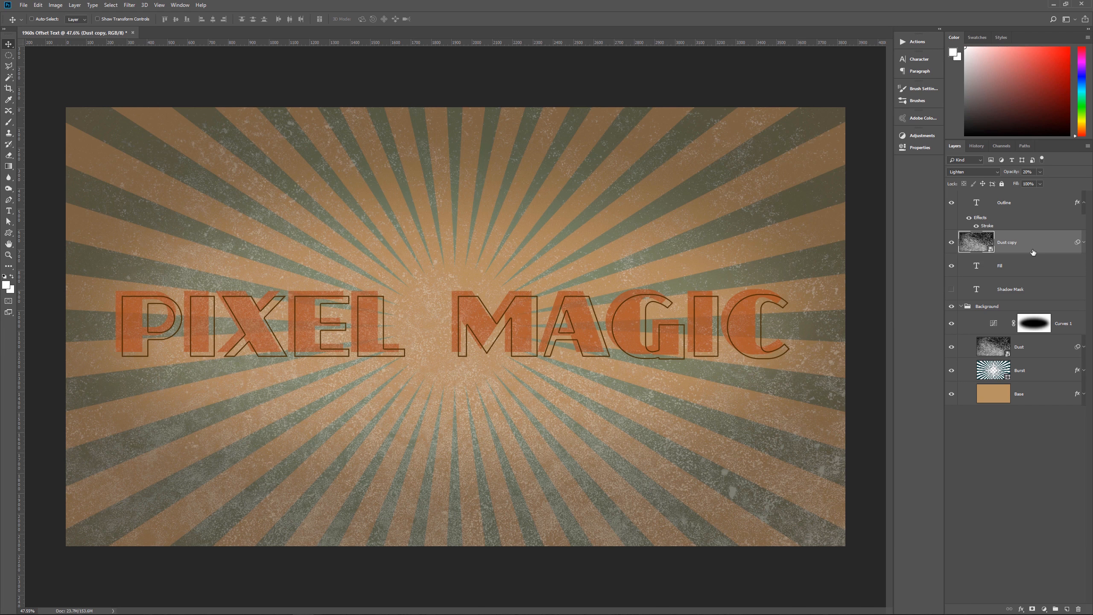
Set the Dust copy's blend mode to Linear Dodge (Add), clip it to the Fill layer and compare the text with and without it
{"action": "left_click", "coordinate": [979, 169]}
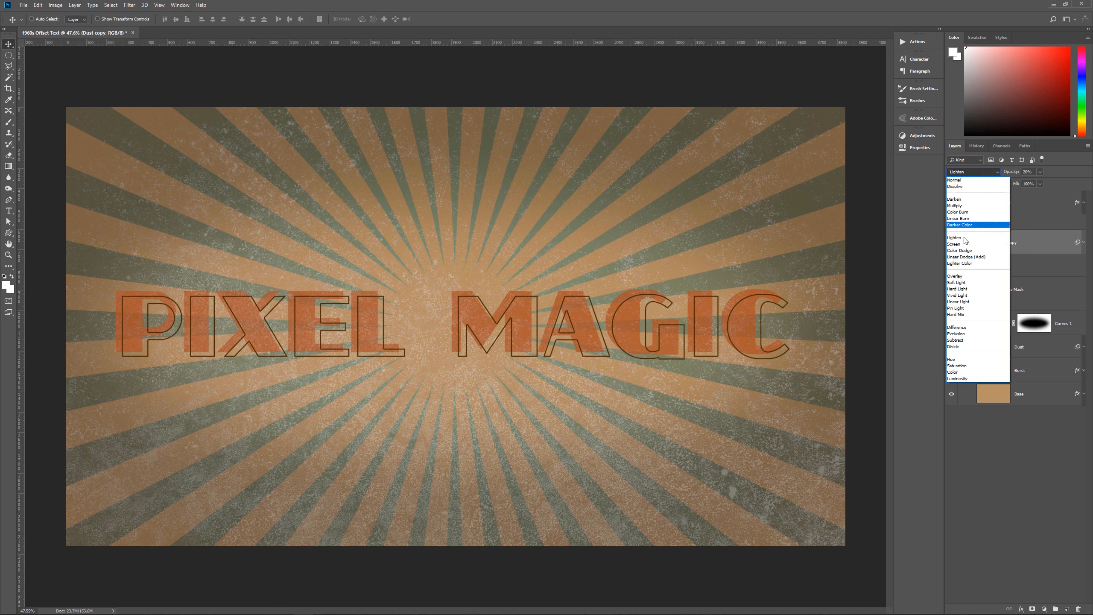
{"action": "left_click", "coordinate": [966, 257]}
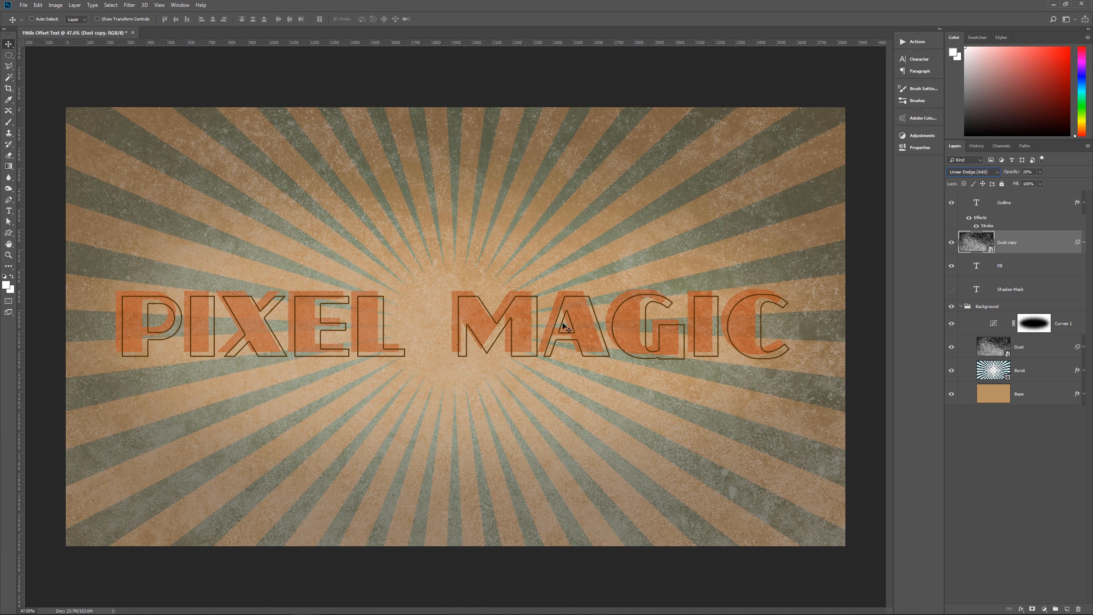
{"action": "left_click", "coordinate": [1019, 253], "text": "alt"}
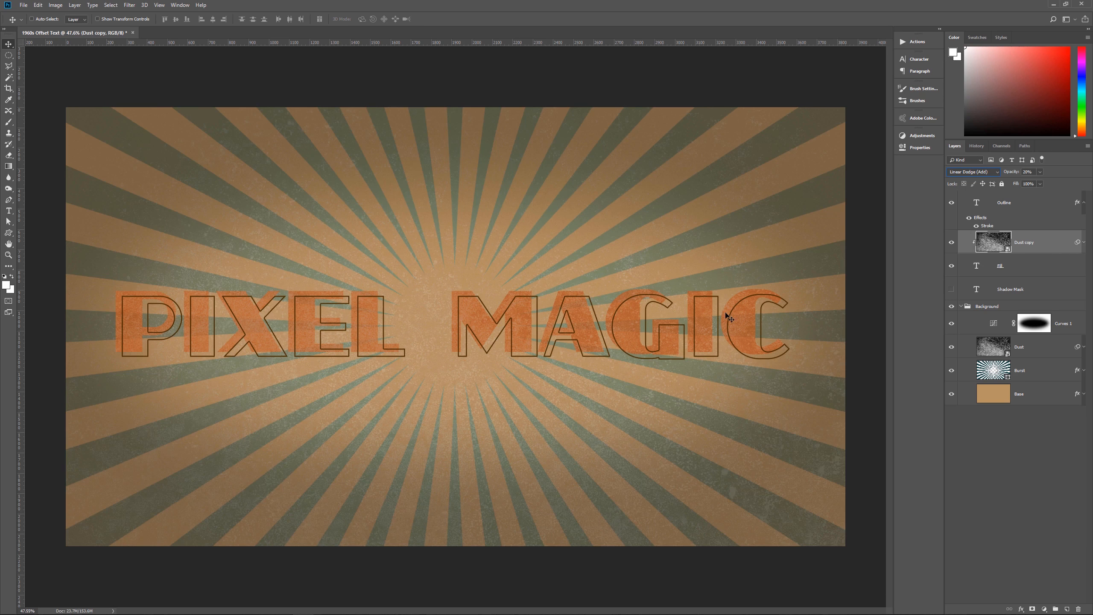
{"action": "left_click", "coordinate": [951, 243]}
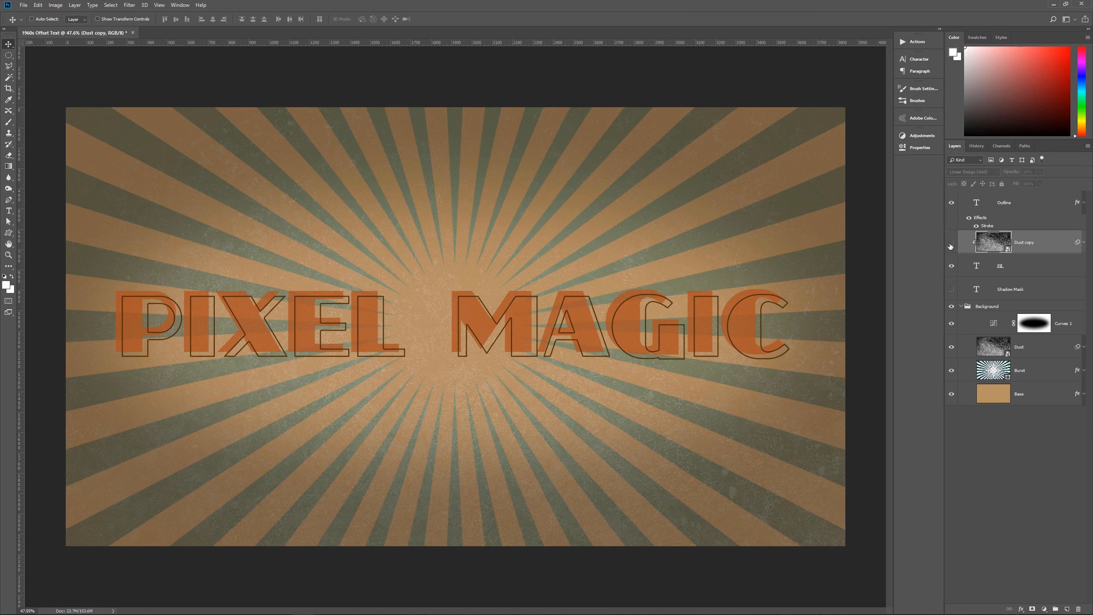
{"action": "left_click", "coordinate": [951, 244]}
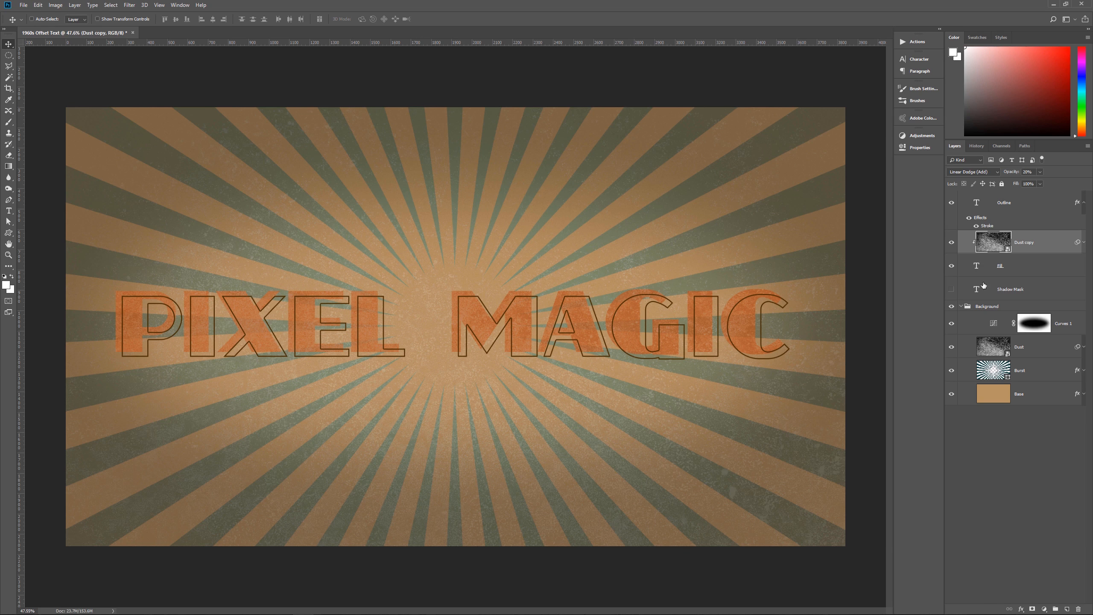
Show the Shadow Mask layer and set its blend mode to Darken
{"action": "left_click", "coordinate": [952, 291]}
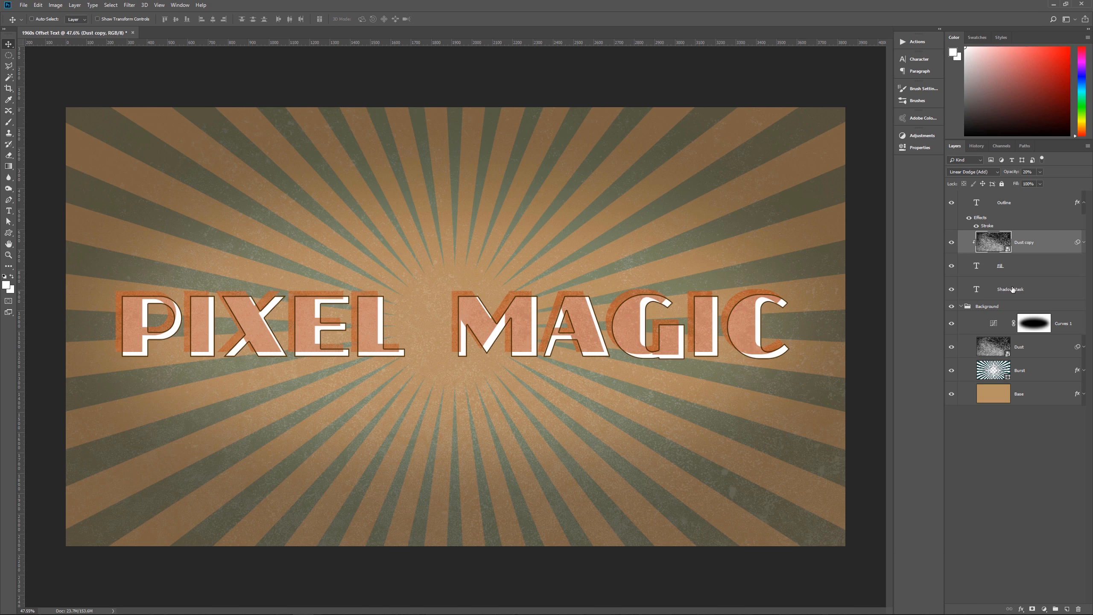
{"action": "left_click", "coordinate": [1010, 289]}
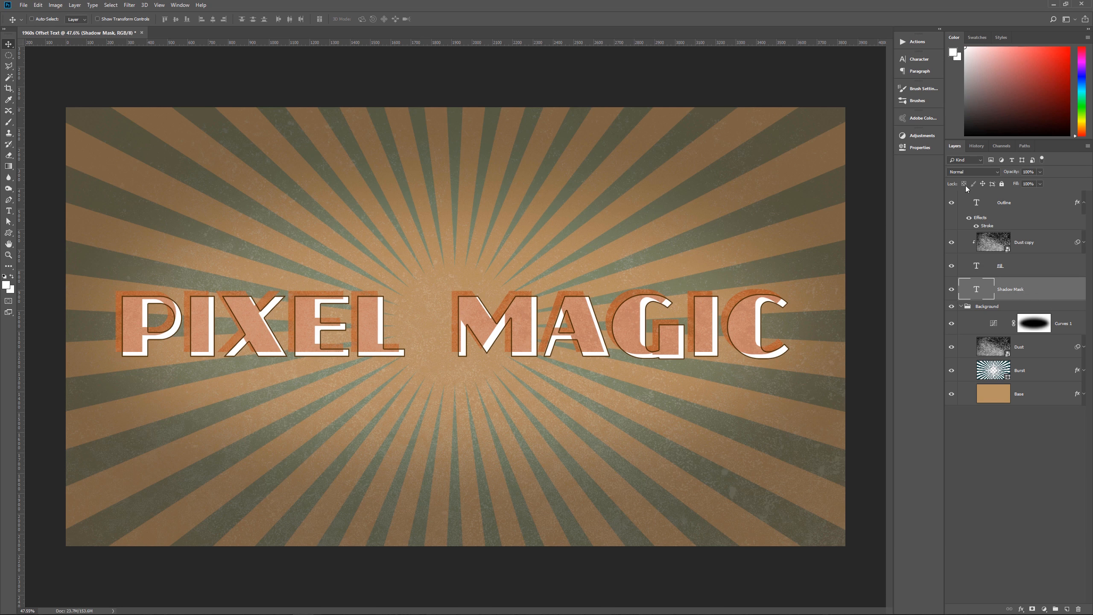
{"action": "left_click", "coordinate": [968, 172]}
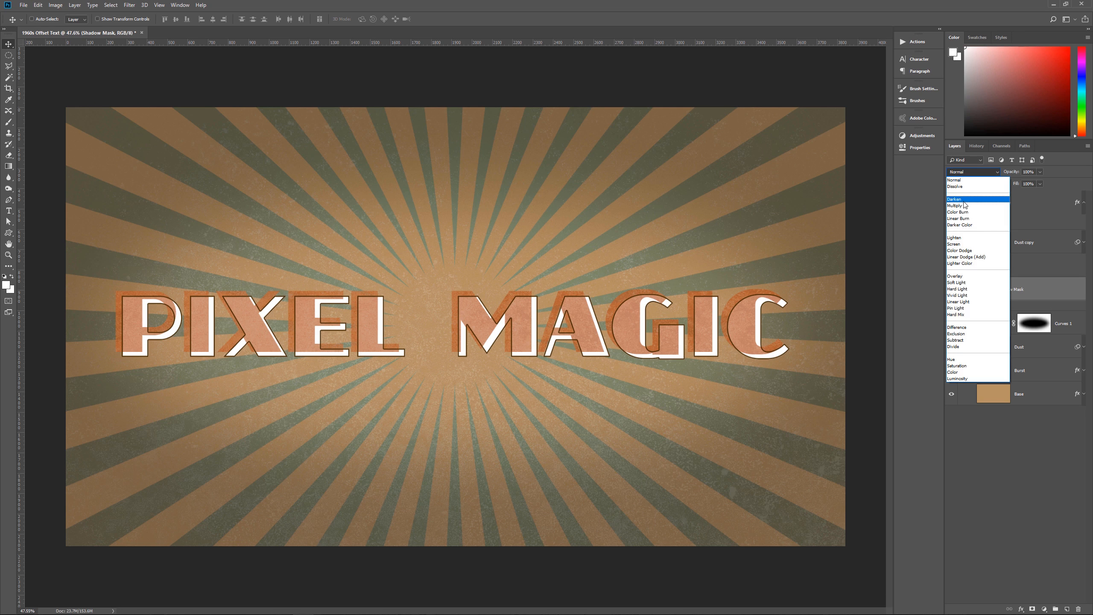
{"action": "left_click", "coordinate": [964, 190]}
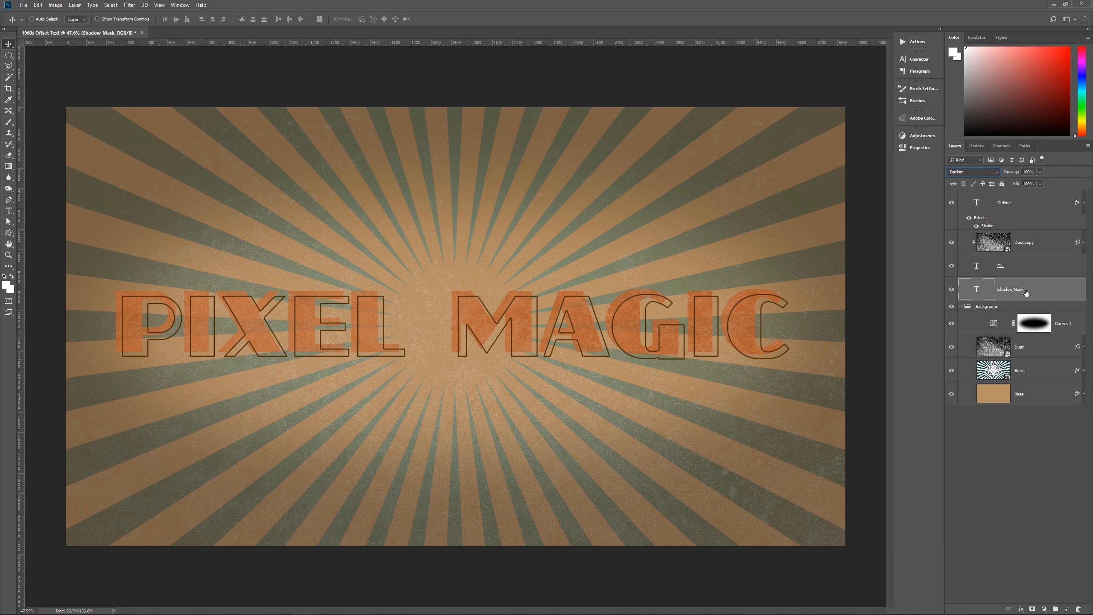
Create a layer named Shadow above the Shadow Mask, with blend mode Multiply and 80% opacity
{"action": "left_click", "coordinate": [1067, 609]}
{"action": "double_click", "coordinate": [1006, 290]}
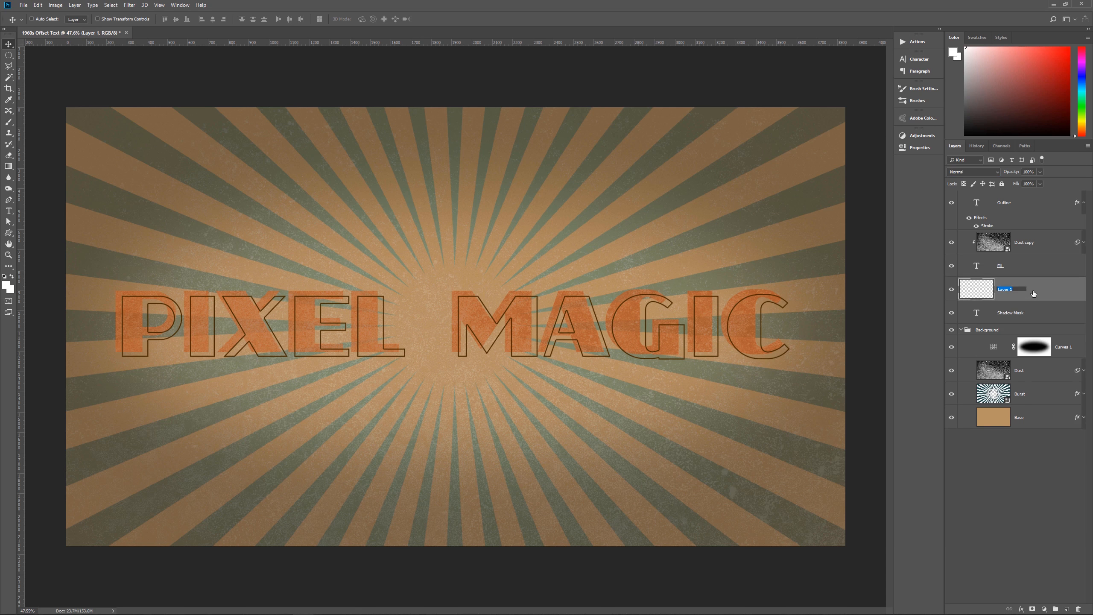
{"action": "type", "text": "Shadow"}
{"action": "key", "text": "Return"}
{"action": "left_click", "coordinate": [971, 173]}
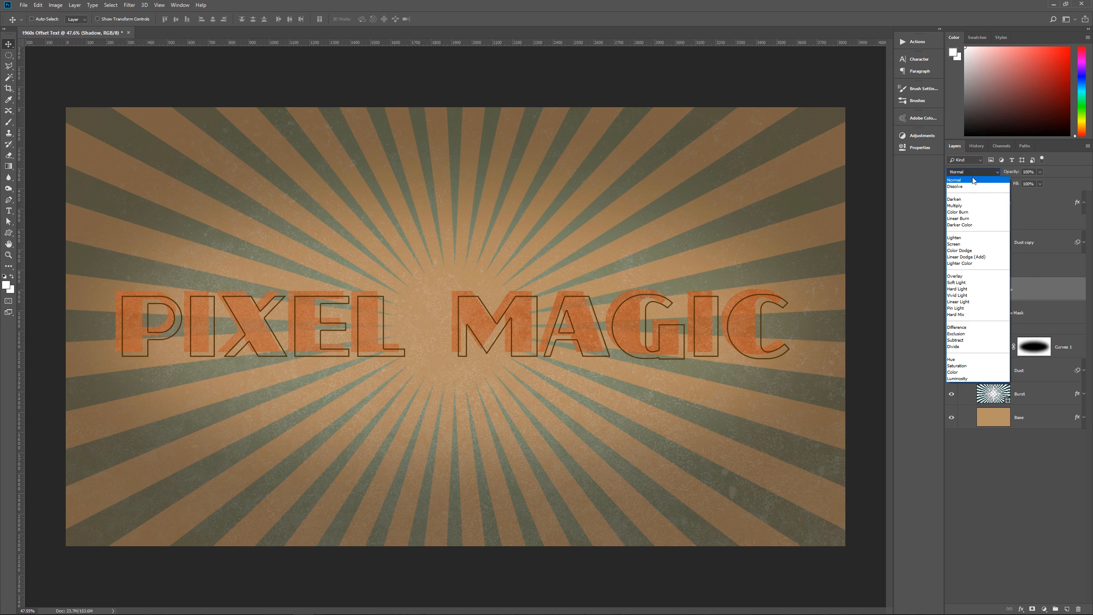
{"action": "left_click", "coordinate": [964, 205]}
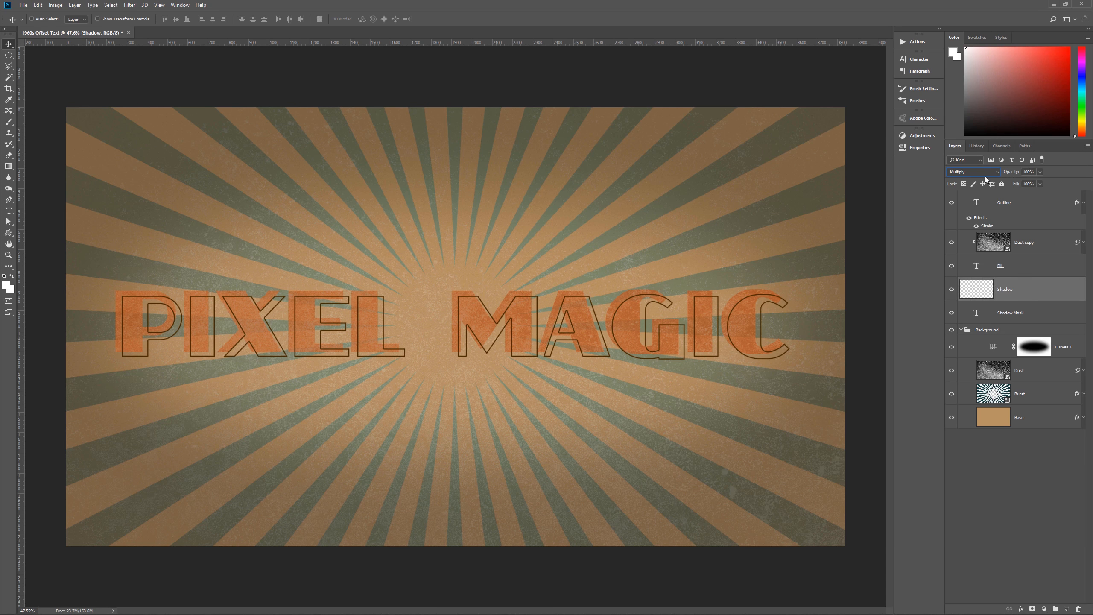
{"action": "left_click", "coordinate": [1029, 171]}
{"action": "type", "text": "80"}
Load the Web Patterns set and fill the Shadow layer with a vertical line pattern at Normal mode and 100% opacity
{"action": "key", "text": "shift+F5"}
{"action": "key", "text": "shift+F5"}
{"action": "left_click", "coordinate": [1013, 513]}
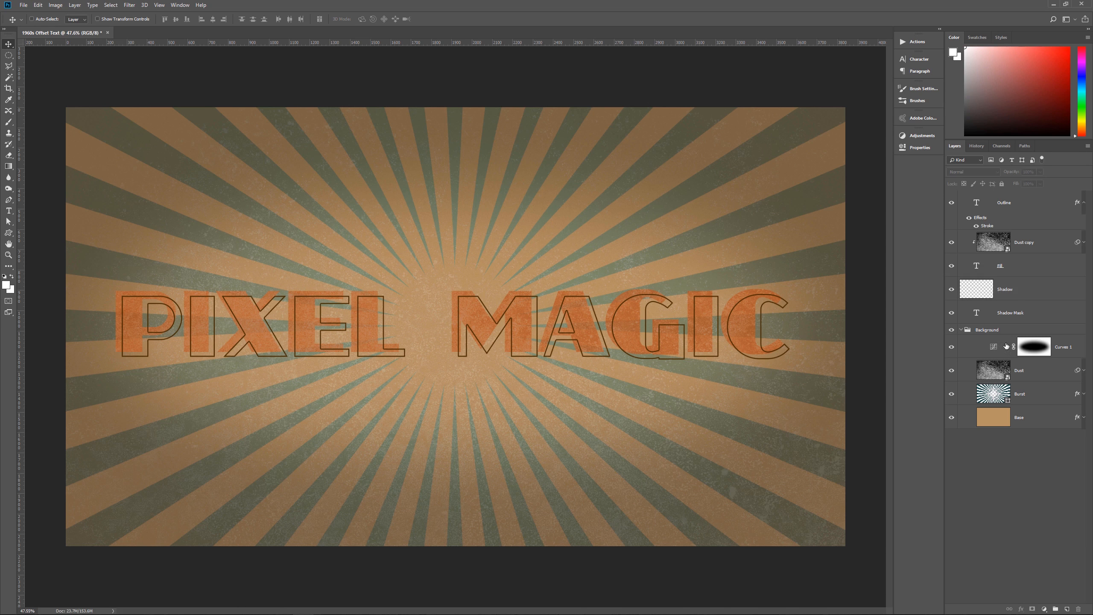
{"action": "left_click", "coordinate": [1022, 290]}
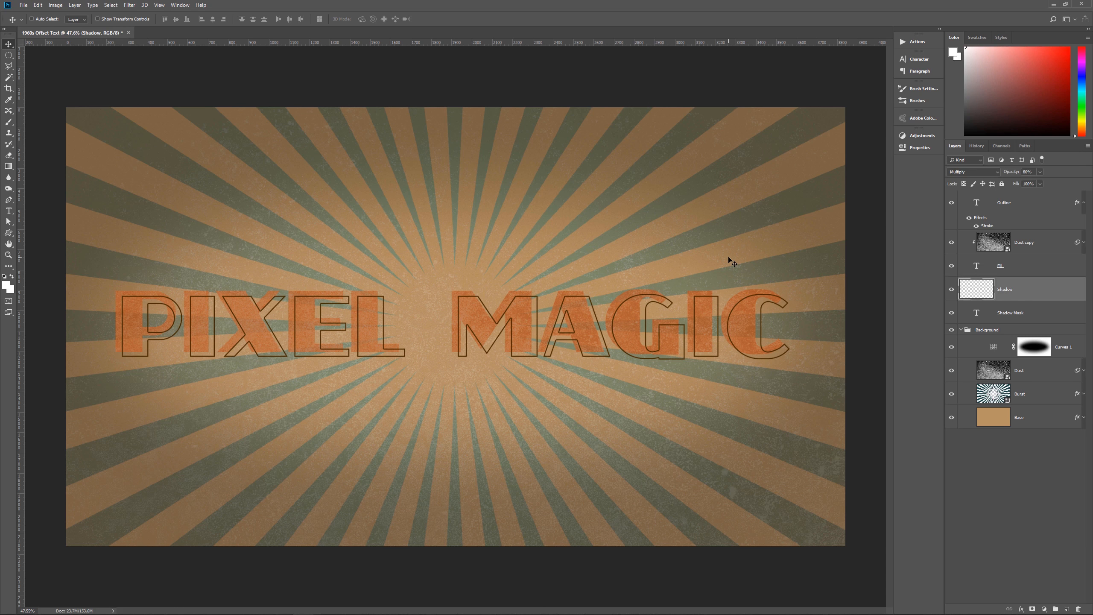
{"action": "key", "text": "shift+F5"}
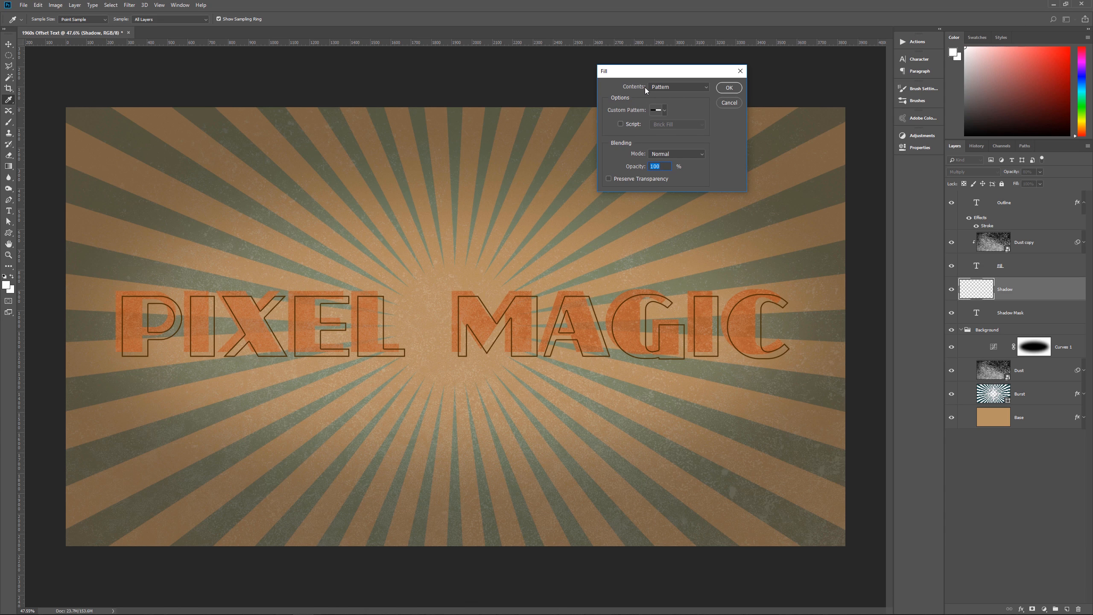
{"action": "left_click", "coordinate": [665, 110]}
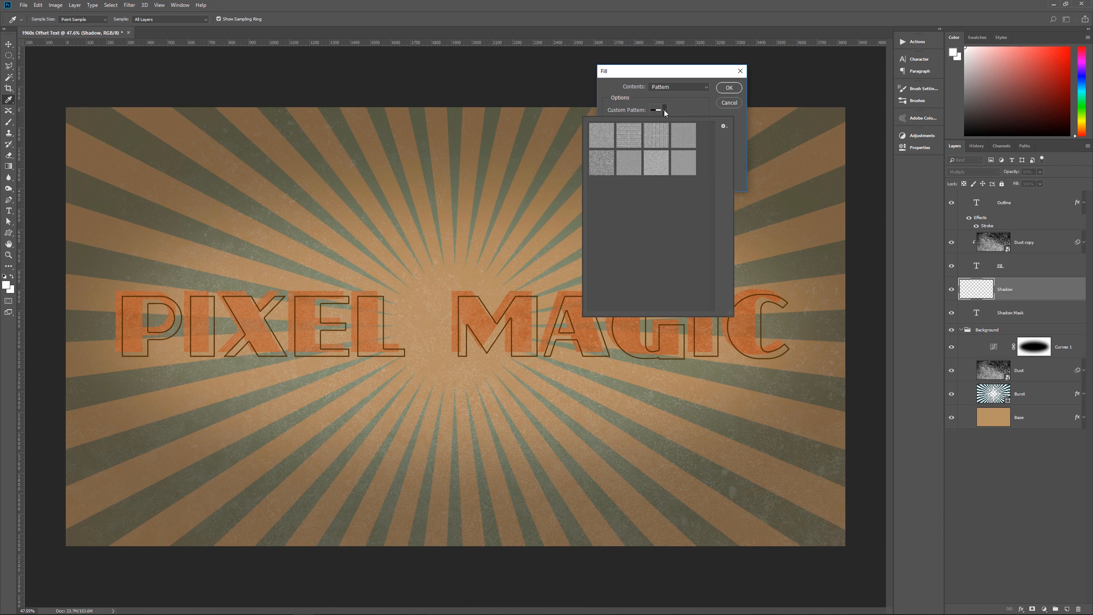
{"action": "left_click", "coordinate": [723, 126]}
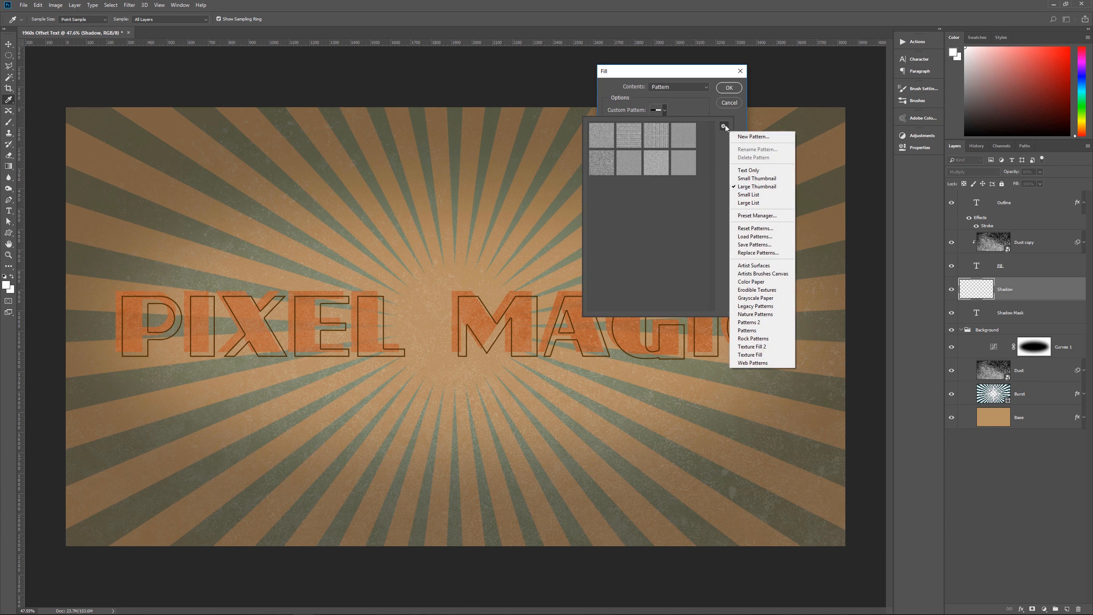
{"action": "left_click", "coordinate": [762, 363]}
{"action": "left_click", "coordinate": [516, 227]}
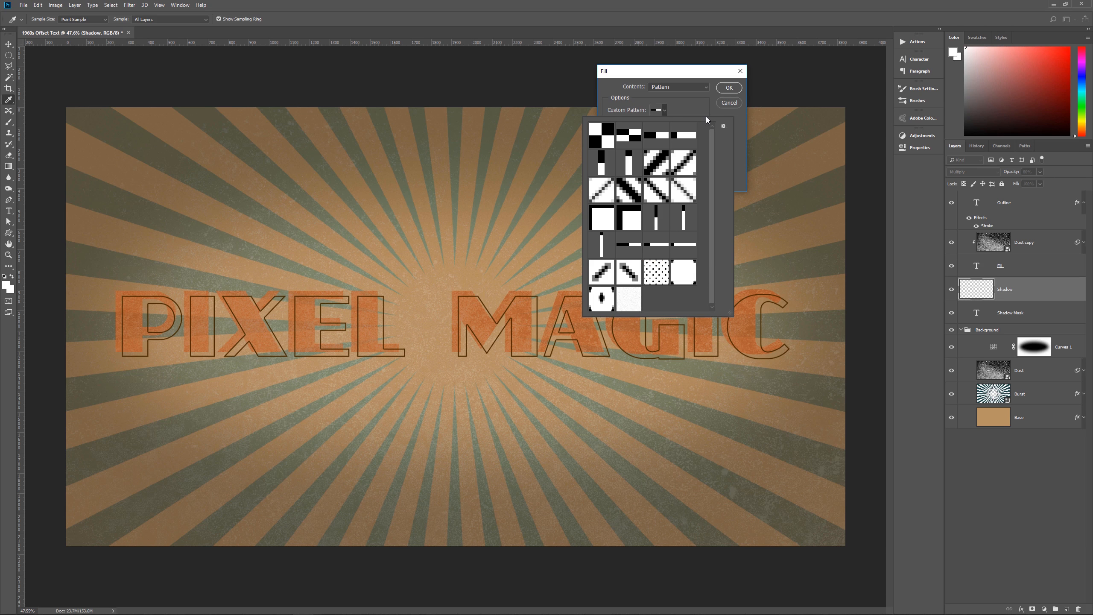
{"action": "left_click", "coordinate": [737, 124]}
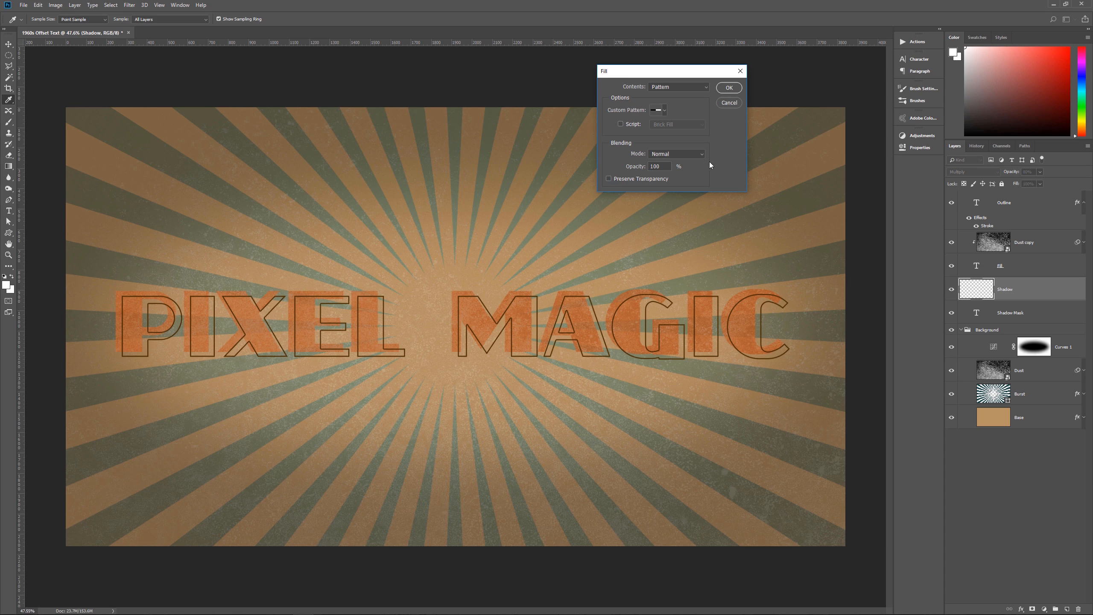
{"action": "left_click", "coordinate": [729, 87]}
{"action": "key", "text": "v"}
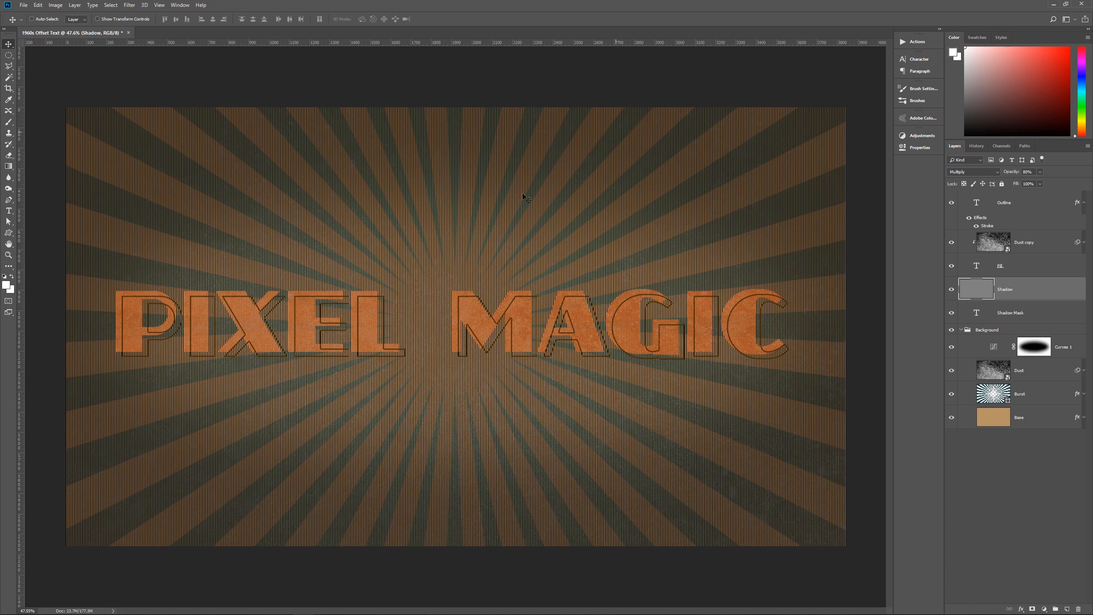
Rotate the Shadow layer's line pattern 45° and stretch it outward so that it covers the whole text
{"action": "scroll", "coordinate": [525, 316], "scroll_direction": "down", "scroll_amount": 3}
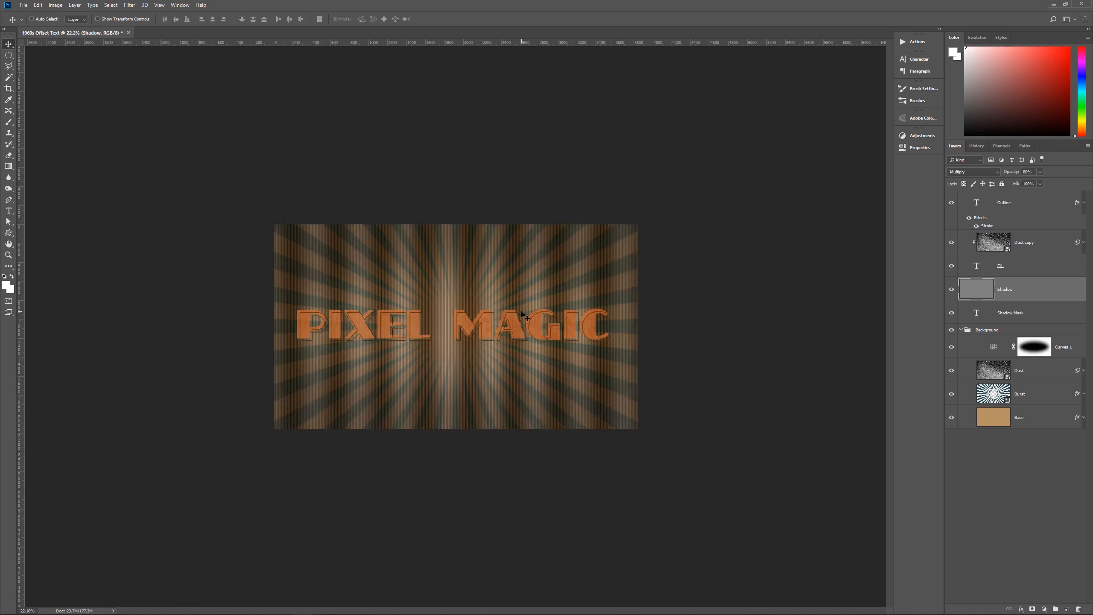
{"action": "scroll", "coordinate": [471, 353], "scroll_direction": "down", "scroll_amount": 1}
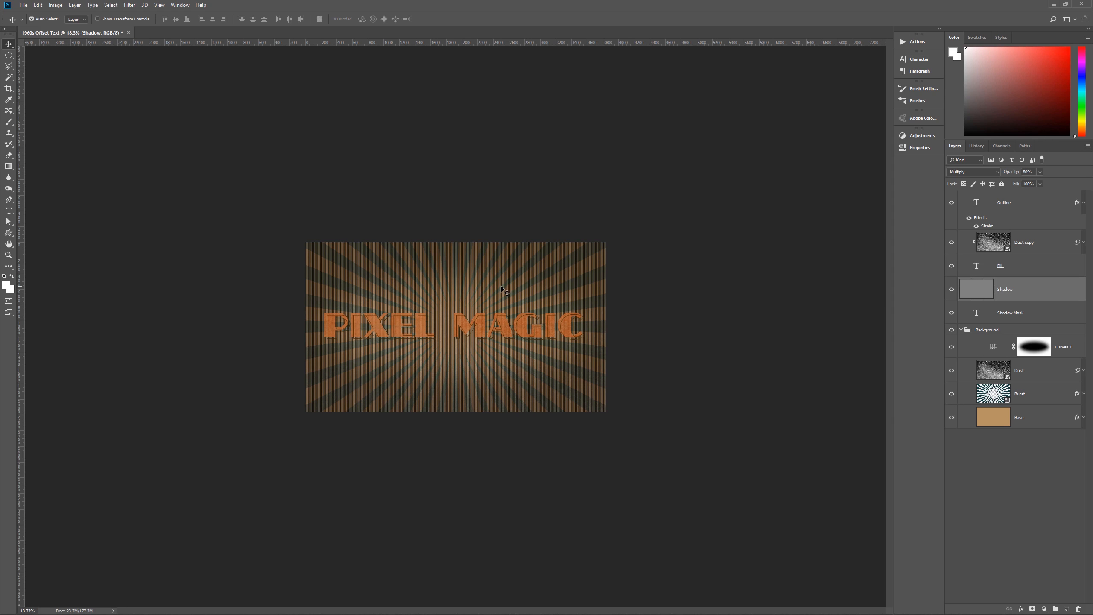
{"action": "key", "text": "ctrl+t"}
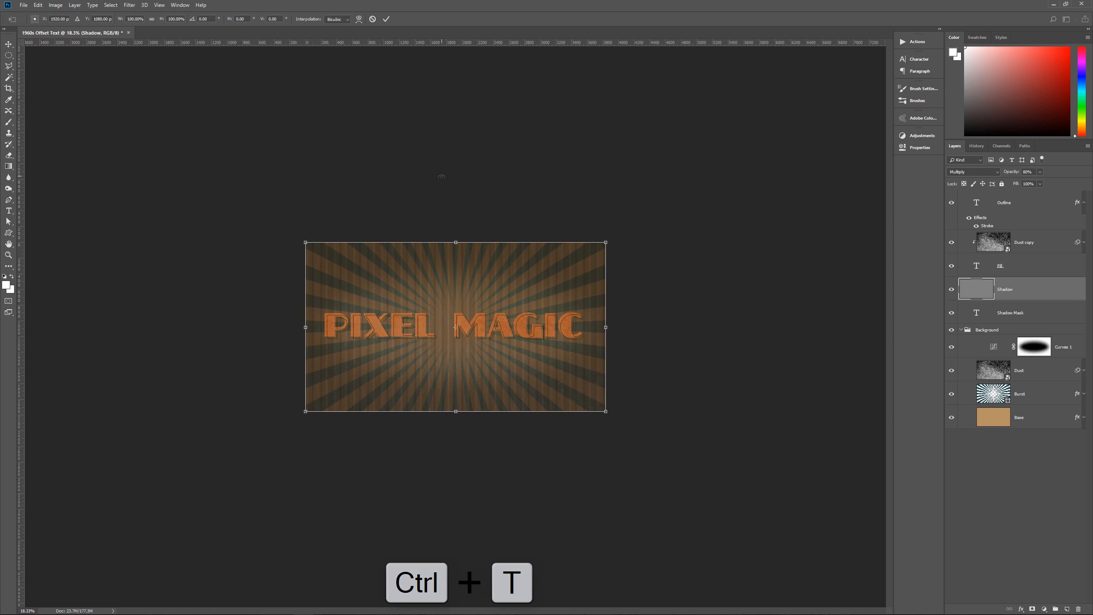
{"action": "left_click_drag", "start_coordinate": [443, 176], "coordinate": [543, 207]}
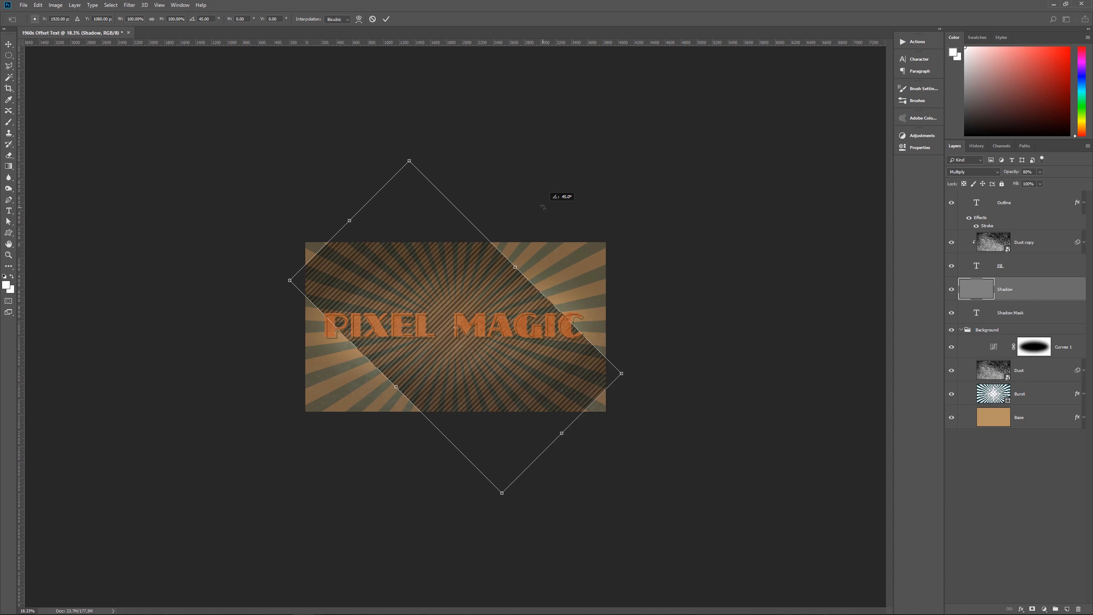
{"action": "left_click_drag", "start_coordinate": [543, 208], "coordinate": [544, 207]}
{"action": "left_click_drag", "start_coordinate": [515, 267], "coordinate": [616, 207]}
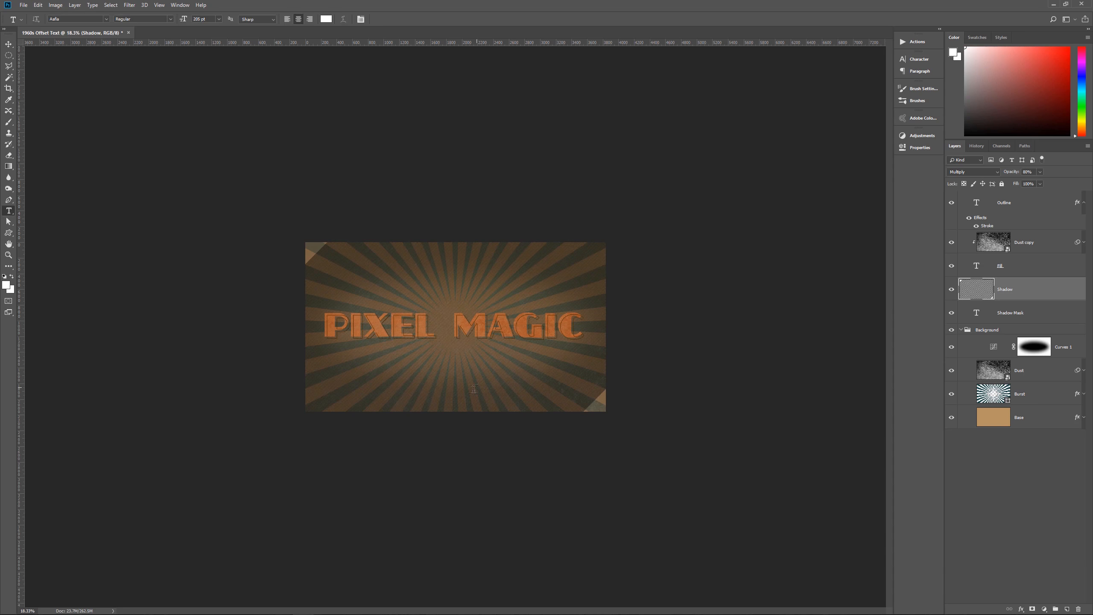
Clip the Shadow layer's diagonal line pattern to the Shadow Mask text layer beneath it
{"action": "key", "text": "ctrl+0"}
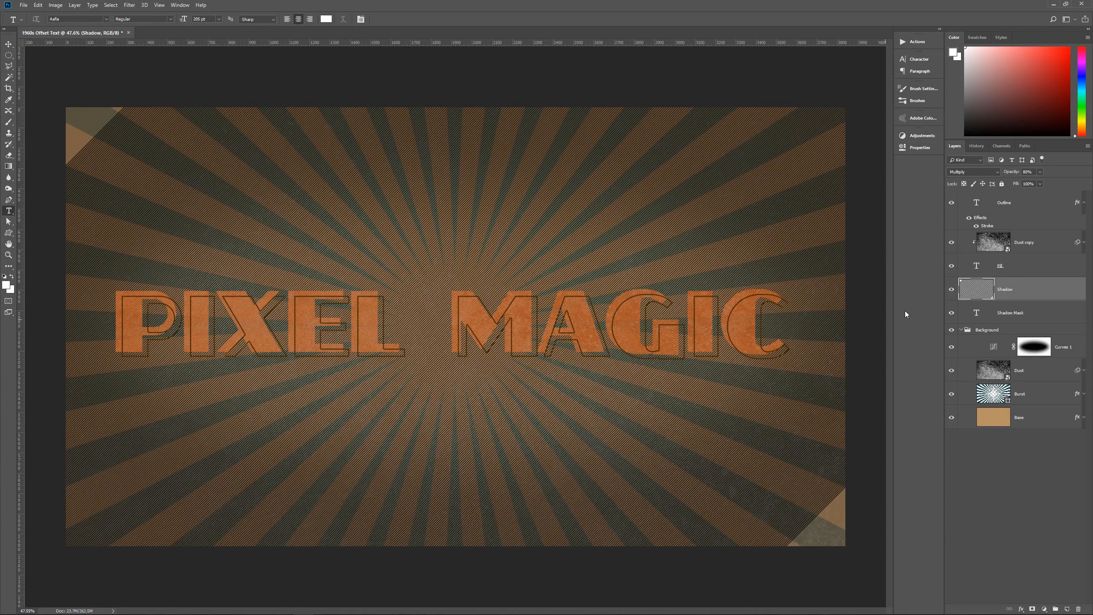
{"action": "left_click", "coordinate": [1018, 300], "text": "alt"}
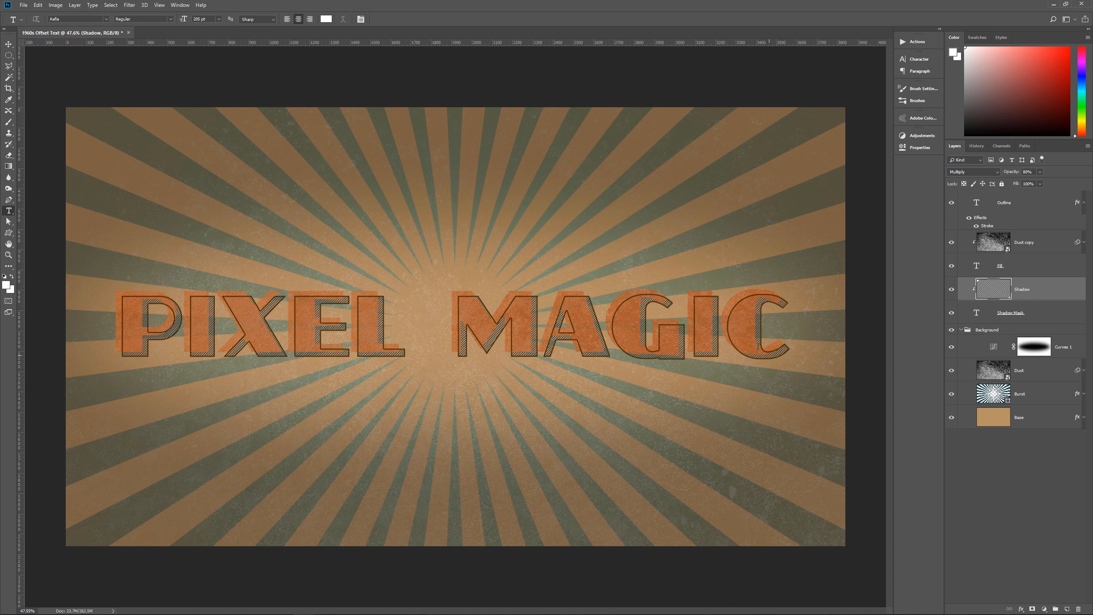
Nudge the Shadow Mask text slightly down and to the right so that the line-pattern shadow is offset from the outline
{"action": "left_click", "coordinate": [1041, 320]}
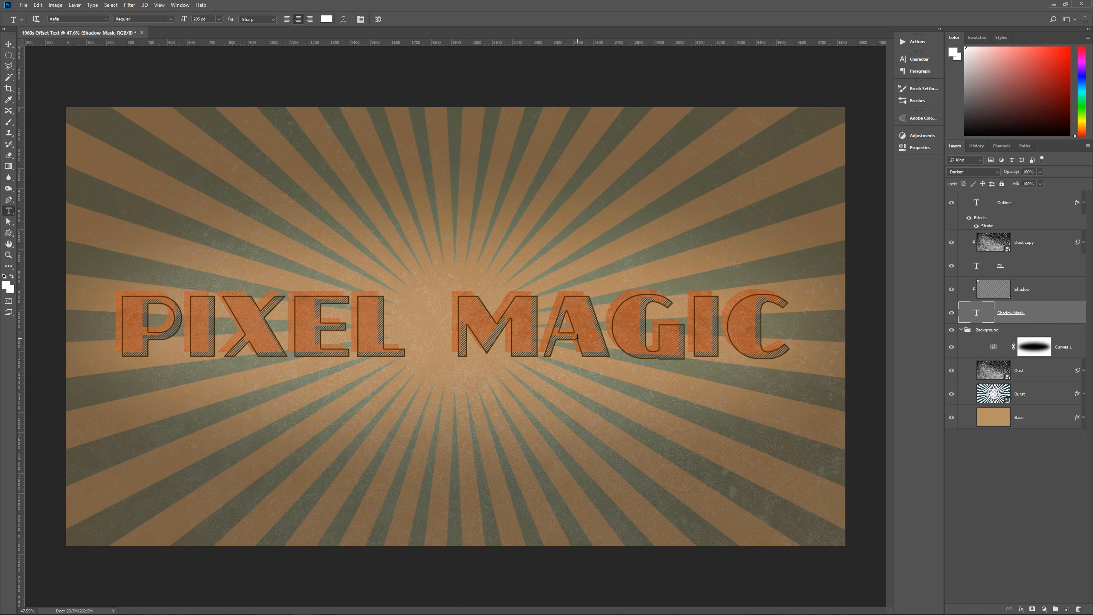
{"action": "key", "text": "v"}
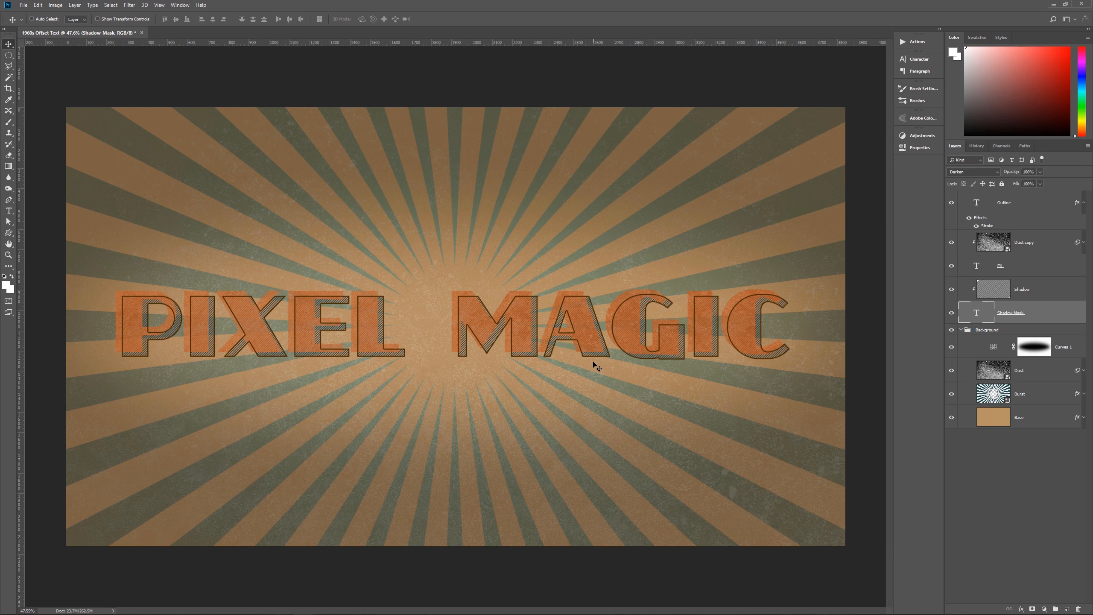
{"action": "key", "text": "Down"}
{"action": "key", "text": "Down"}
{"action": "key", "text": "Down"}
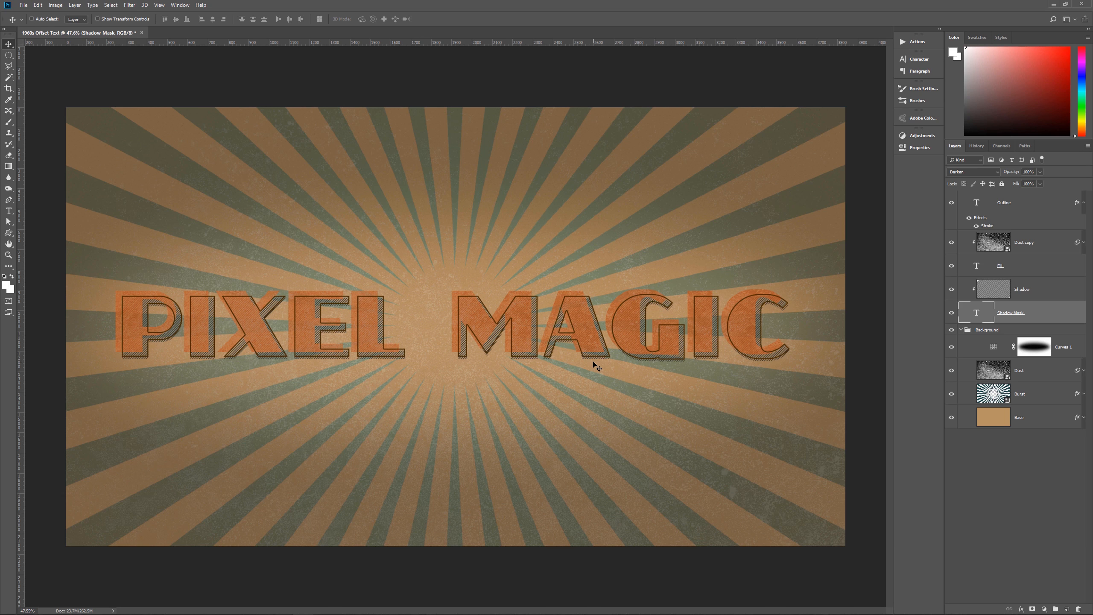
{"action": "key", "text": "Right"}
{"action": "key", "text": "Right"}
{"action": "key", "text": "Right"}
{"action": "key", "text": "Right"}
{"action": "key", "text": "Right"}
{"action": "key", "text": "Right"}
{"action": "key", "text": "Right"}
{"action": "key", "text": "Right"}
{"action": "key", "text": "Right"}
{"action": "key", "text": "Right"}
{"action": "key", "text": "Right"}
{"action": "key", "text": "Right"}
{"action": "key", "text": "Right"}
{"action": "key", "text": "Right"}
{"action": "key", "text": "Right"}
{"action": "key", "text": "Right"}
{"action": "key", "text": "Right"}
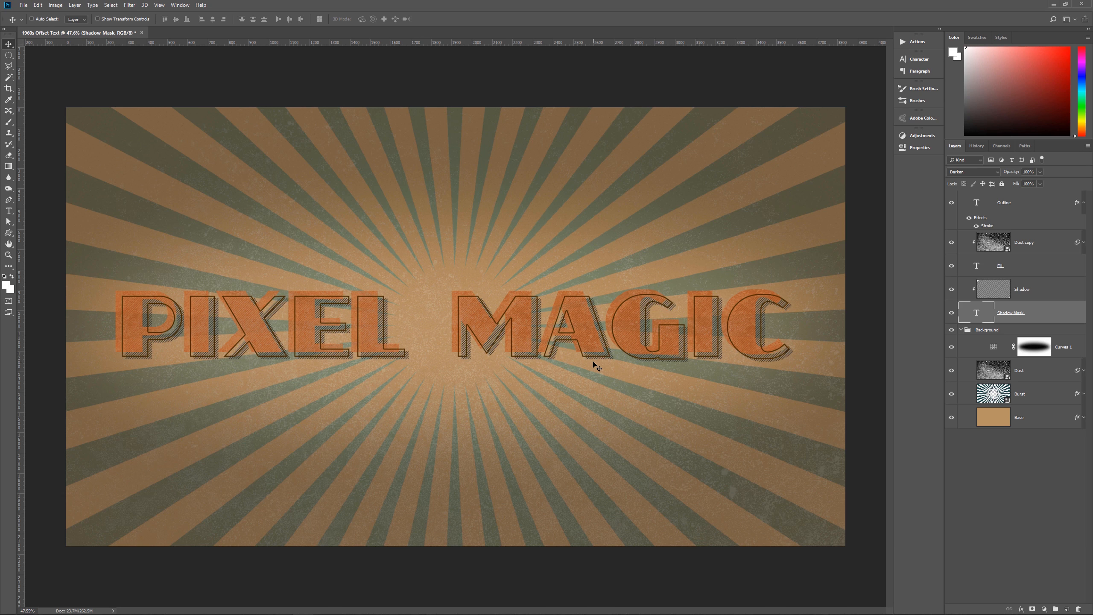
{"action": "key", "text": "Down"}
{"action": "key", "text": "Down"}
{"action": "key", "text": "Down"}
{"action": "key", "text": "Down"}
{"action": "key", "text": "Down"}
{"action": "key", "text": "Down"}
{"action": "key", "text": "Down"}
{"action": "key", "text": "Down"}
{"action": "key", "text": "Right"}
{"action": "key", "text": "Right"}
{"action": "key", "text": "Right"}
{"action": "key", "text": "Right"}
{"action": "key", "text": "Right"}
{"action": "key", "text": "Right"}
{"action": "key", "text": "Right"}
{"action": "key", "text": "Right"}
{"action": "key", "text": "Left"}
{"action": "key", "text": "Left"}
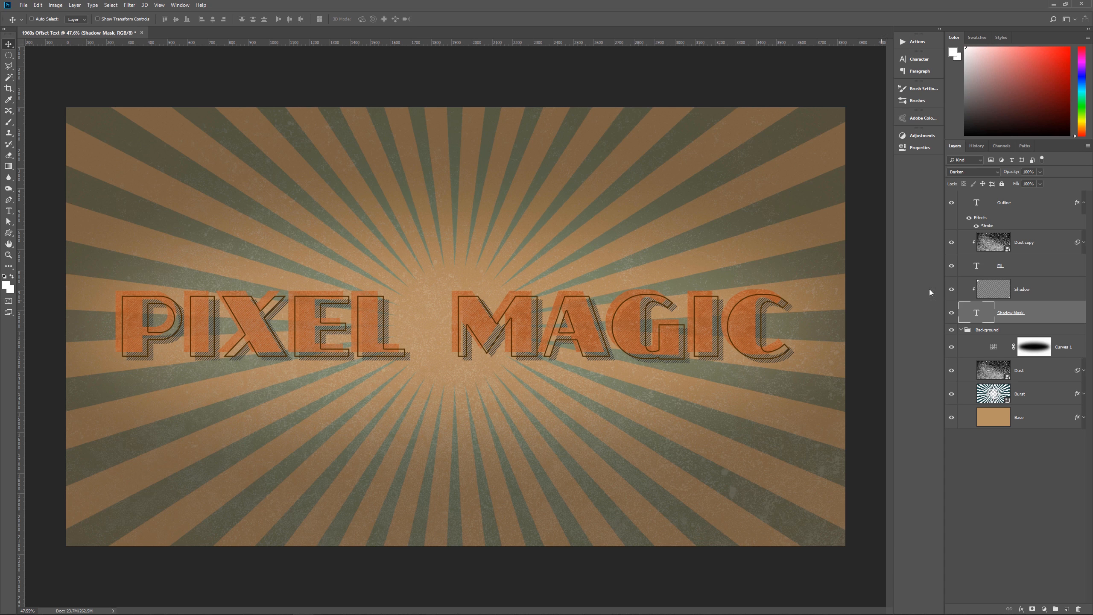
Mask the Shadow Mask layer with the inverted selection of the Outline text, hiding the shadow inside the outlined letters
{"action": "left_click_drag", "start_coordinate": [1017, 299], "coordinate": [978, 206]}
{"action": "left_click", "coordinate": [980, 206], "text": "ctrl"}
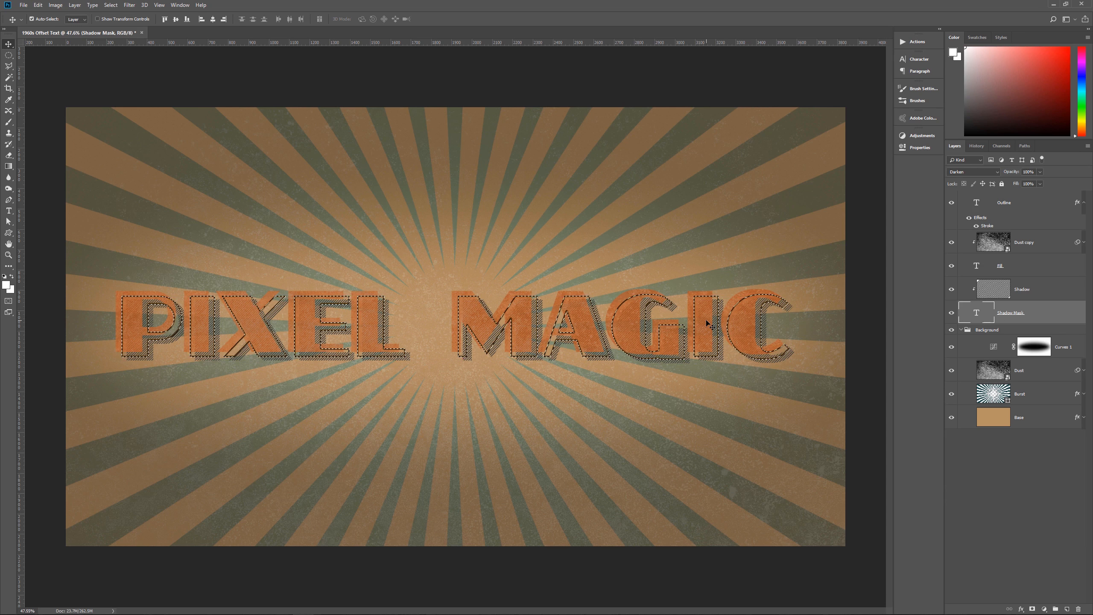
{"action": "key", "text": "ctrl+shift+i"}
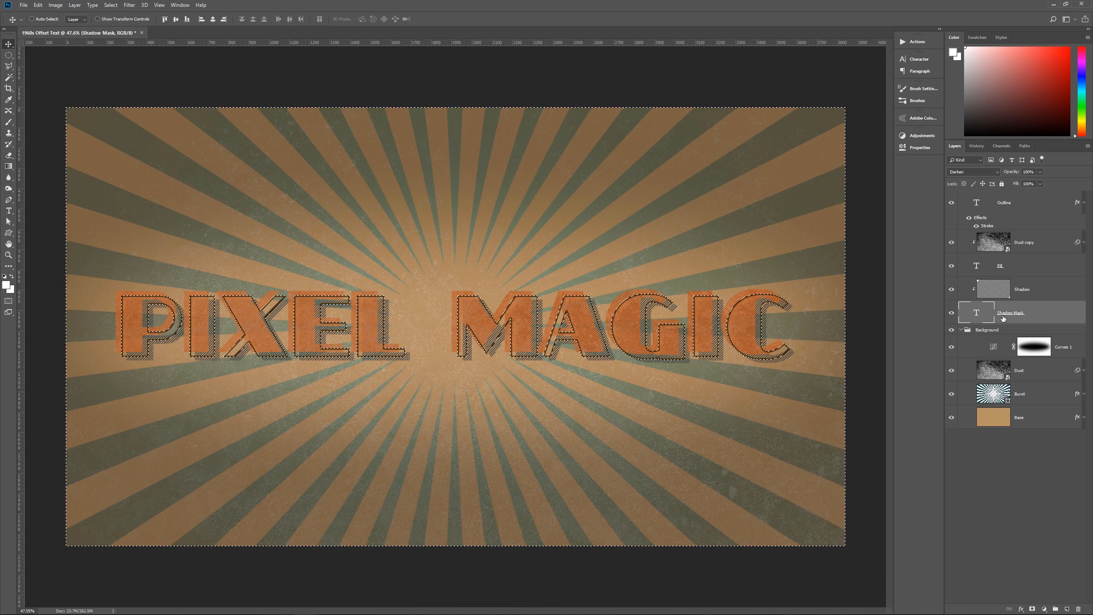
{"action": "left_click", "coordinate": [1032, 609]}
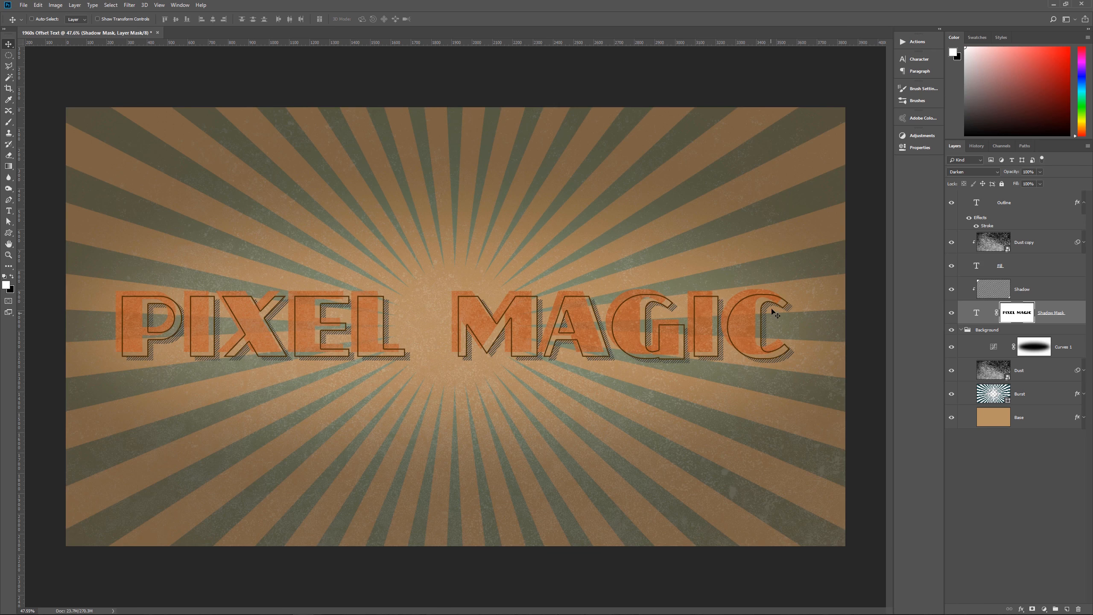